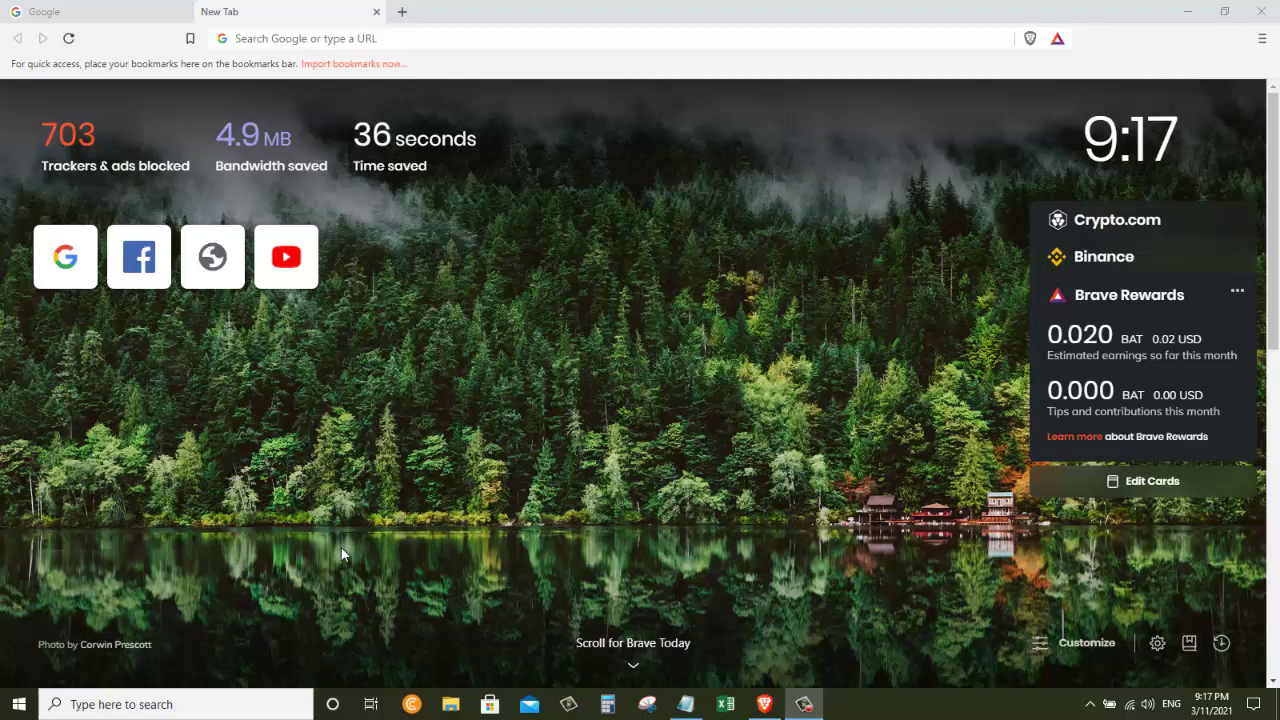
On the Rewards page, toggle Brave Ads off and back on, keeping 5 ads per hour
click(1060, 437)
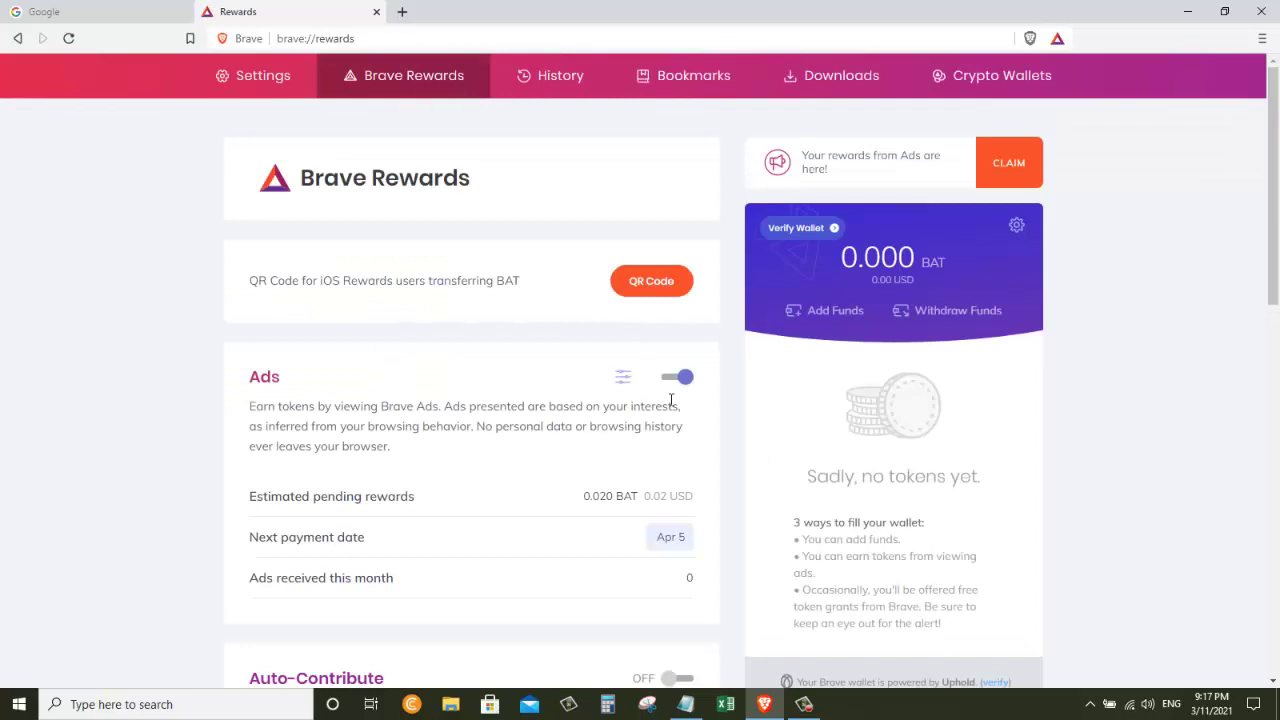
click(672, 386)
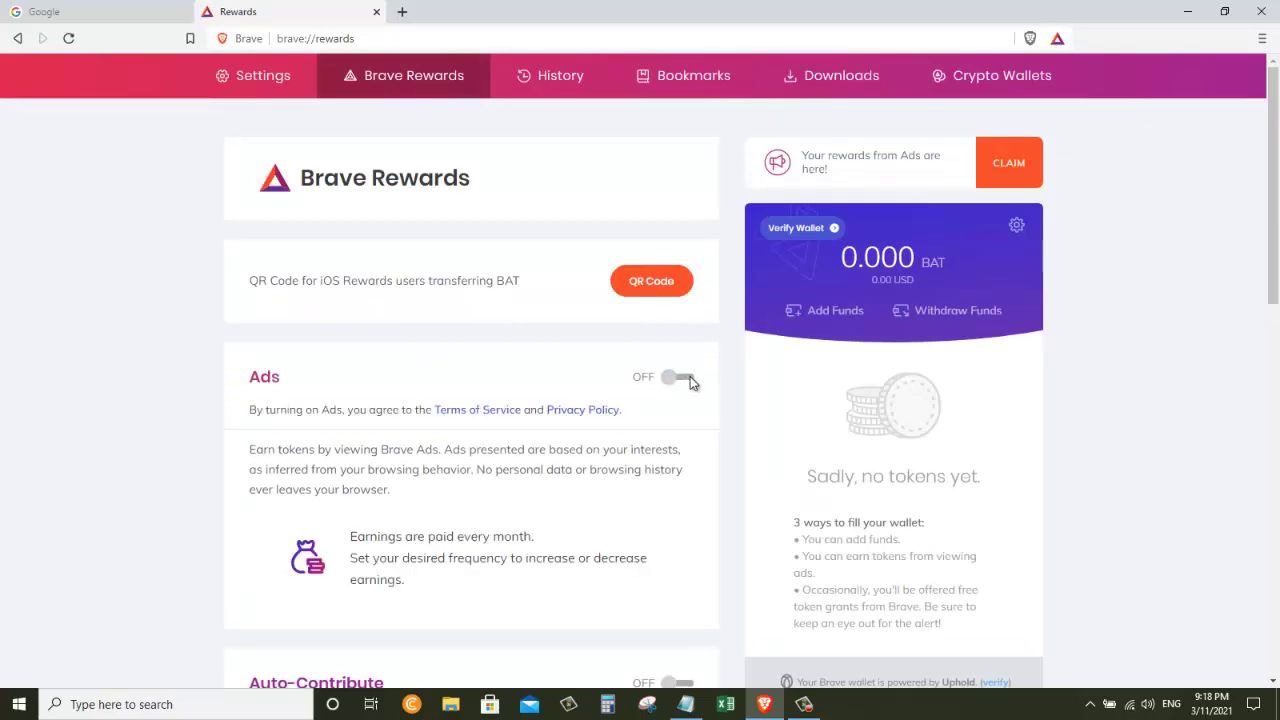
click(690, 376)
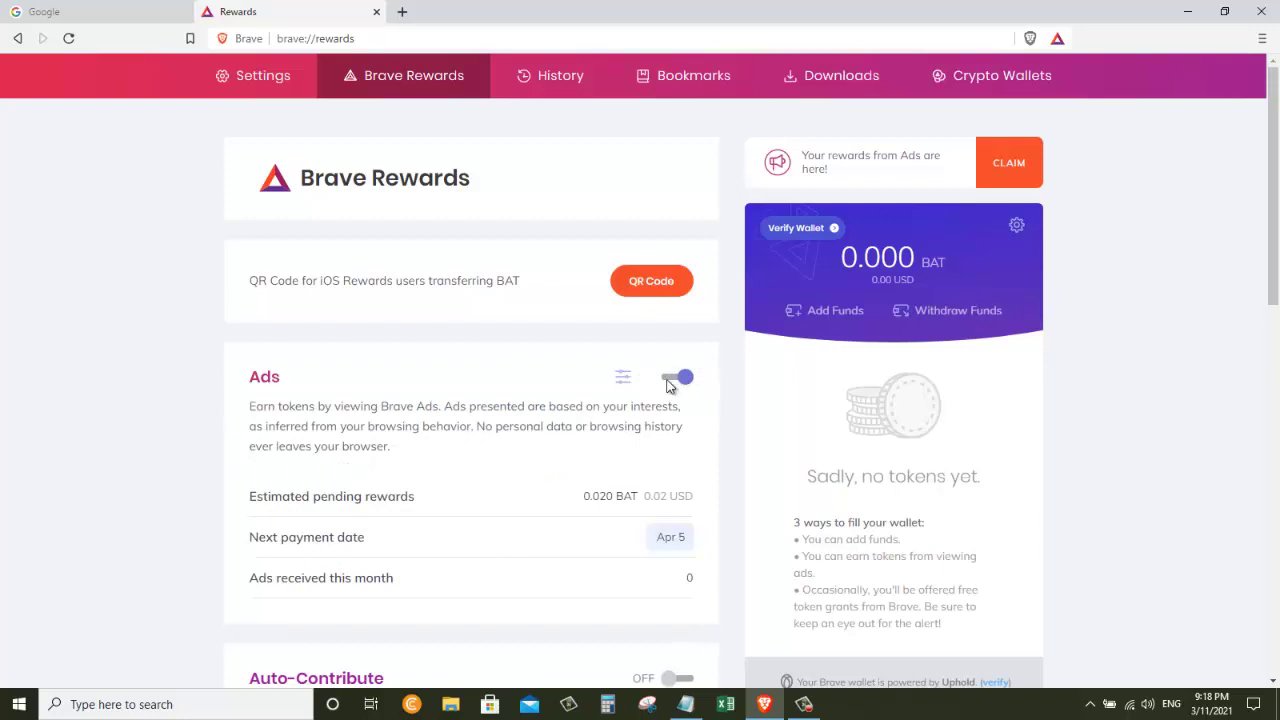
click(622, 377)
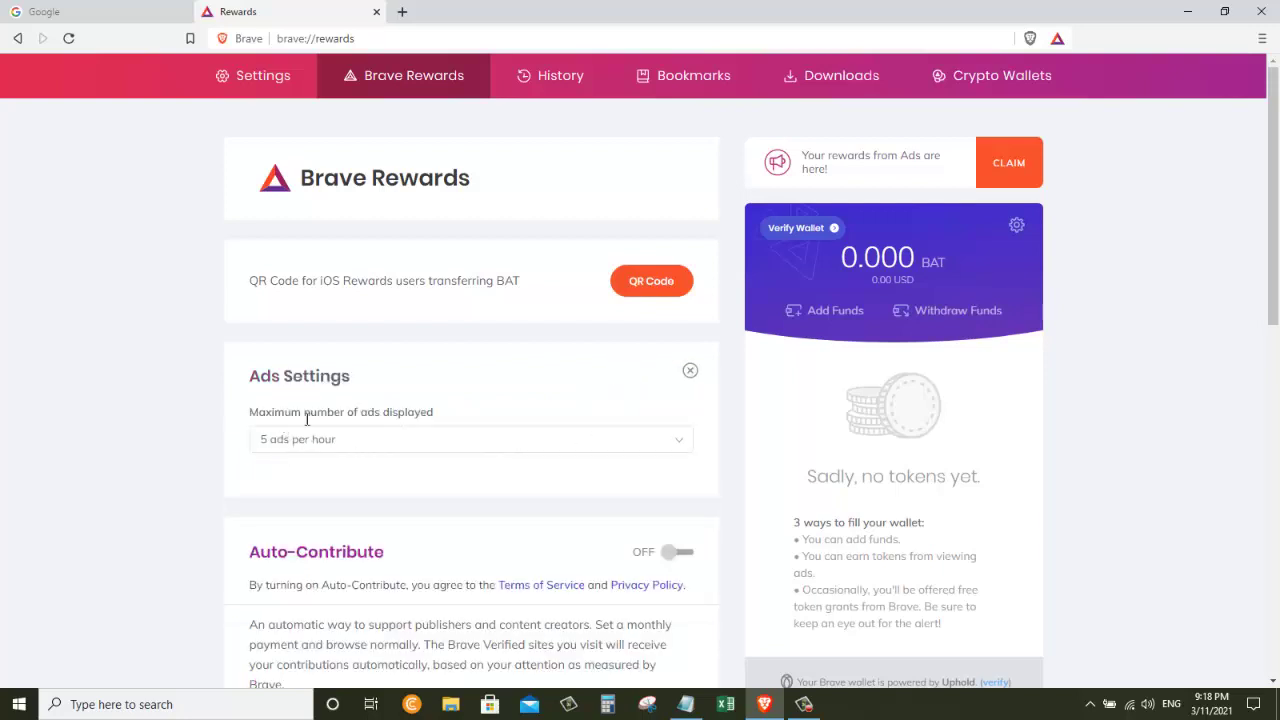
click(350, 447)
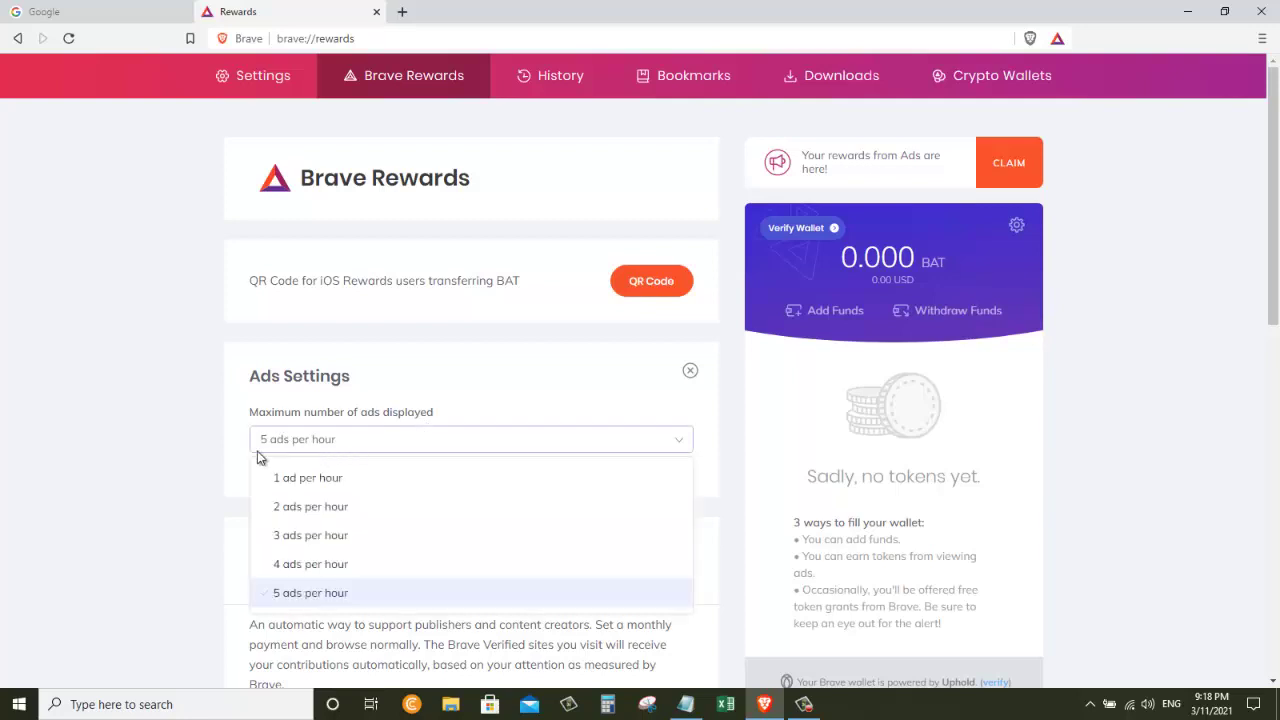
click(385, 447)
click(690, 370)
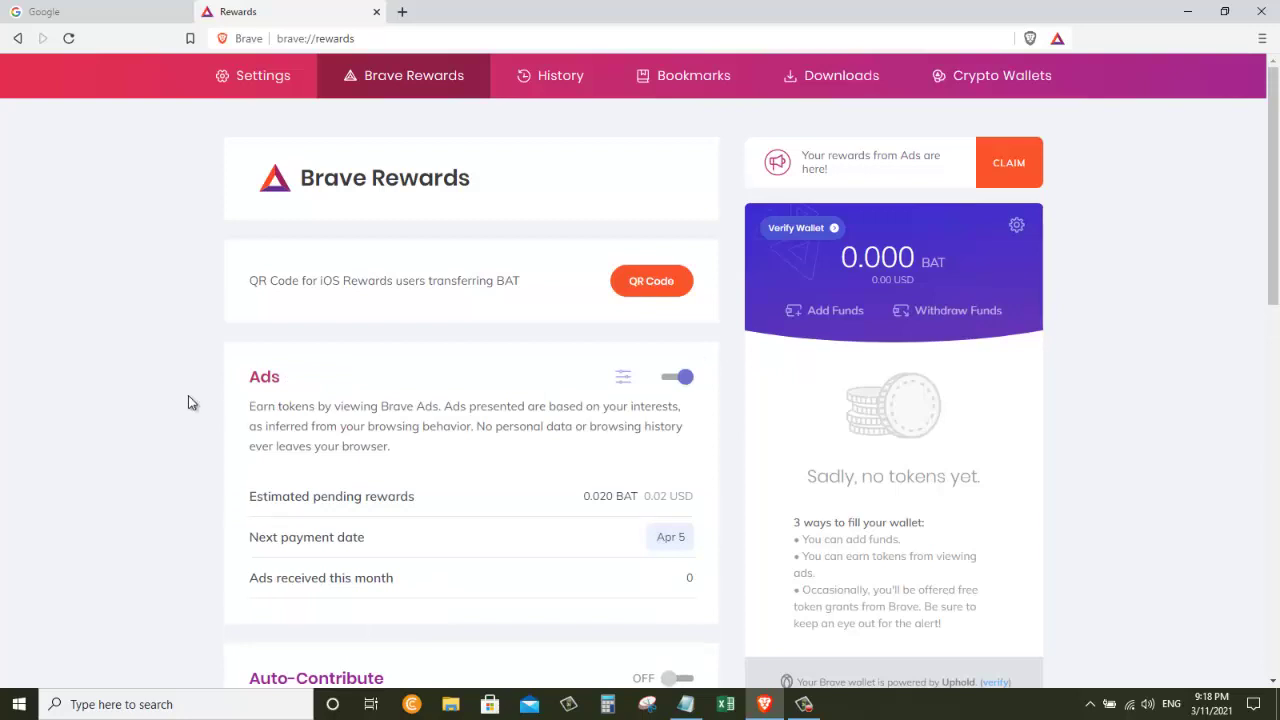
From history, open Clear browsing data with the time range set to All time
key(ctrl+h)
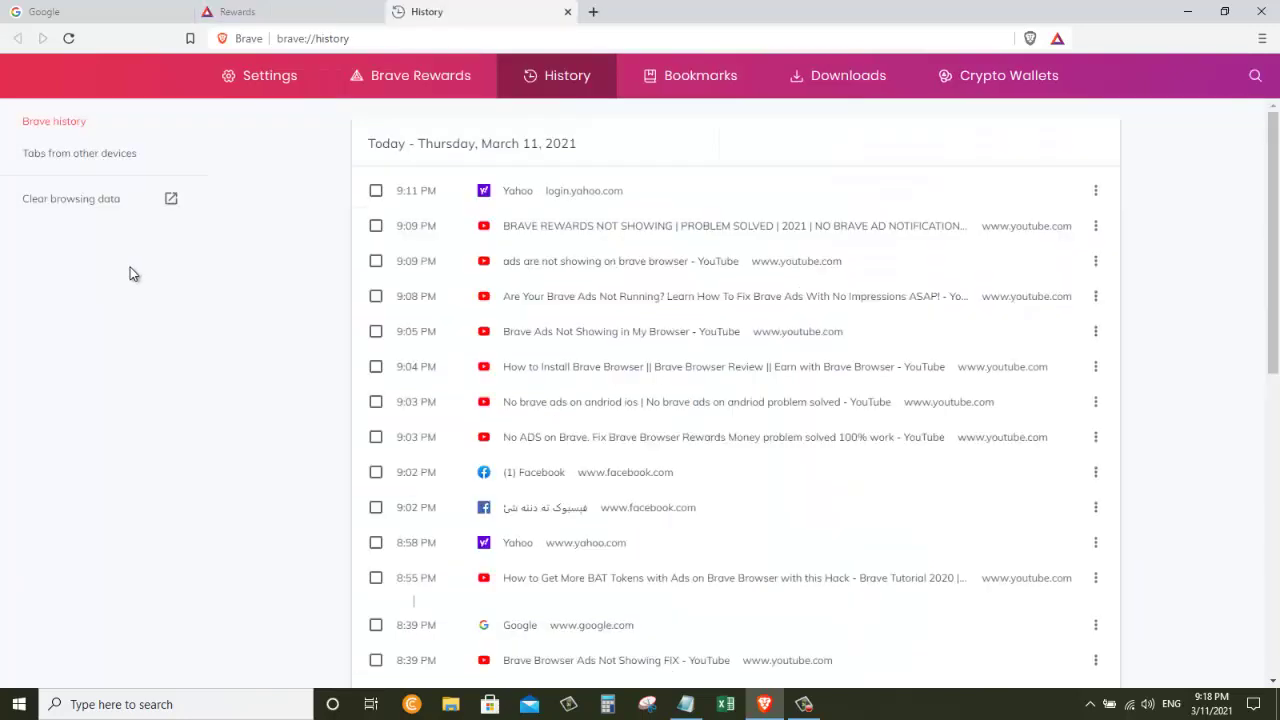
click(94, 204)
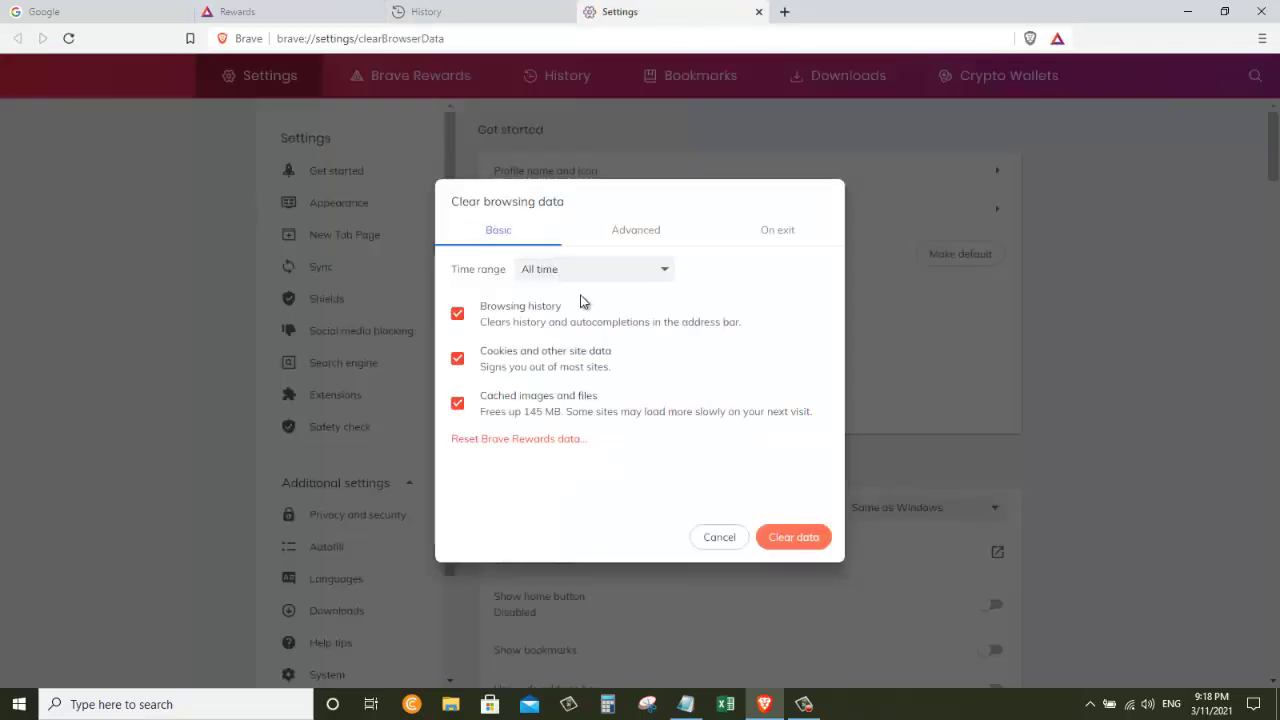
click(586, 271)
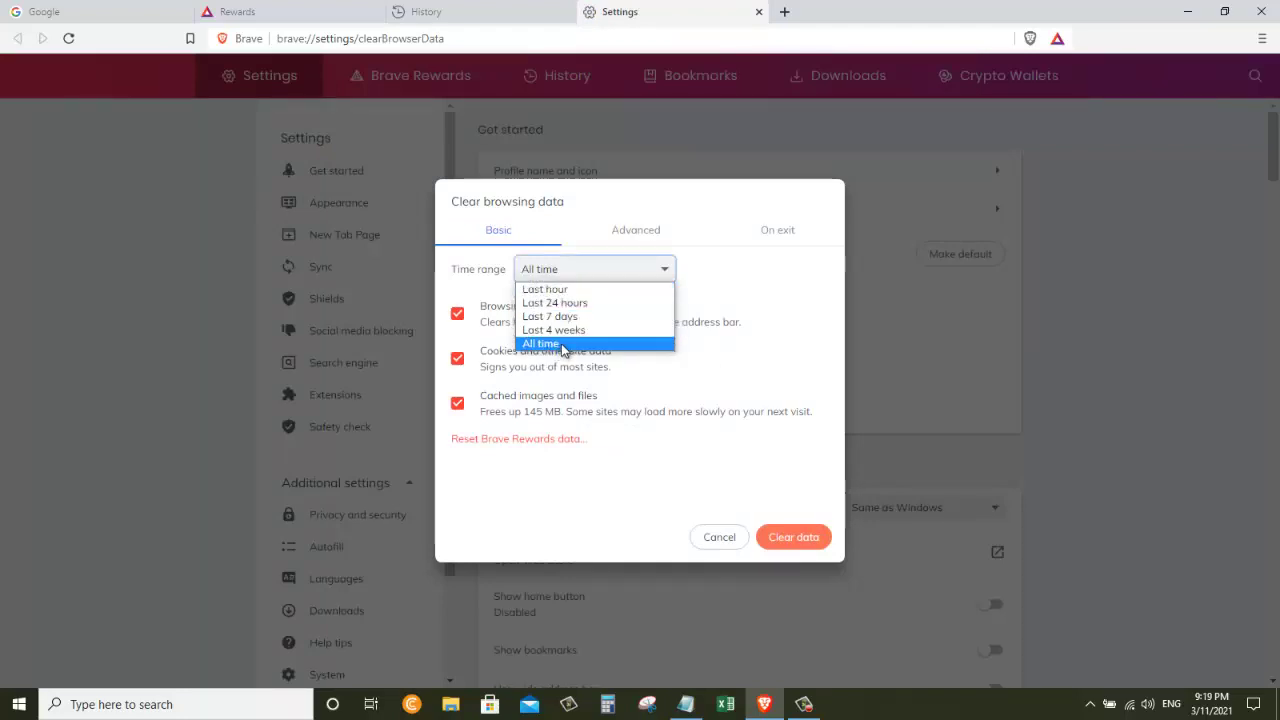
click(495, 287)
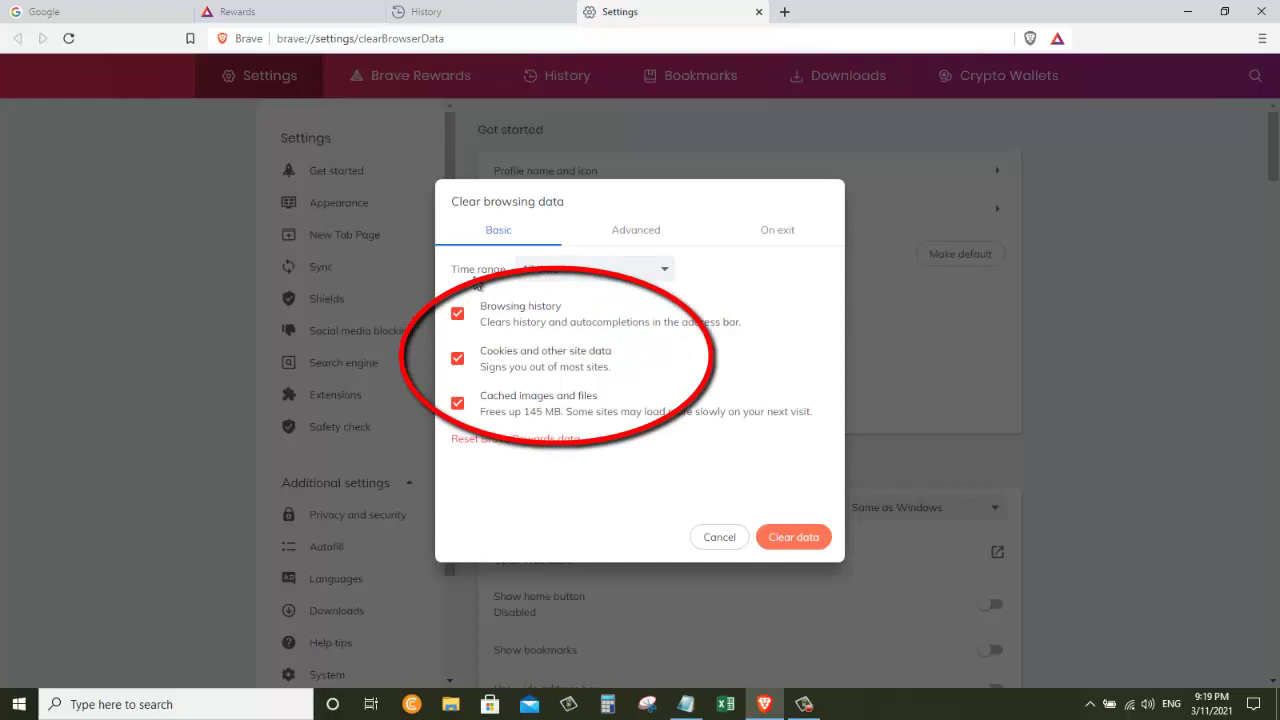
Under Advanced, also tick autofill form data, site and Shields settings, and hosted app data
click(631, 240)
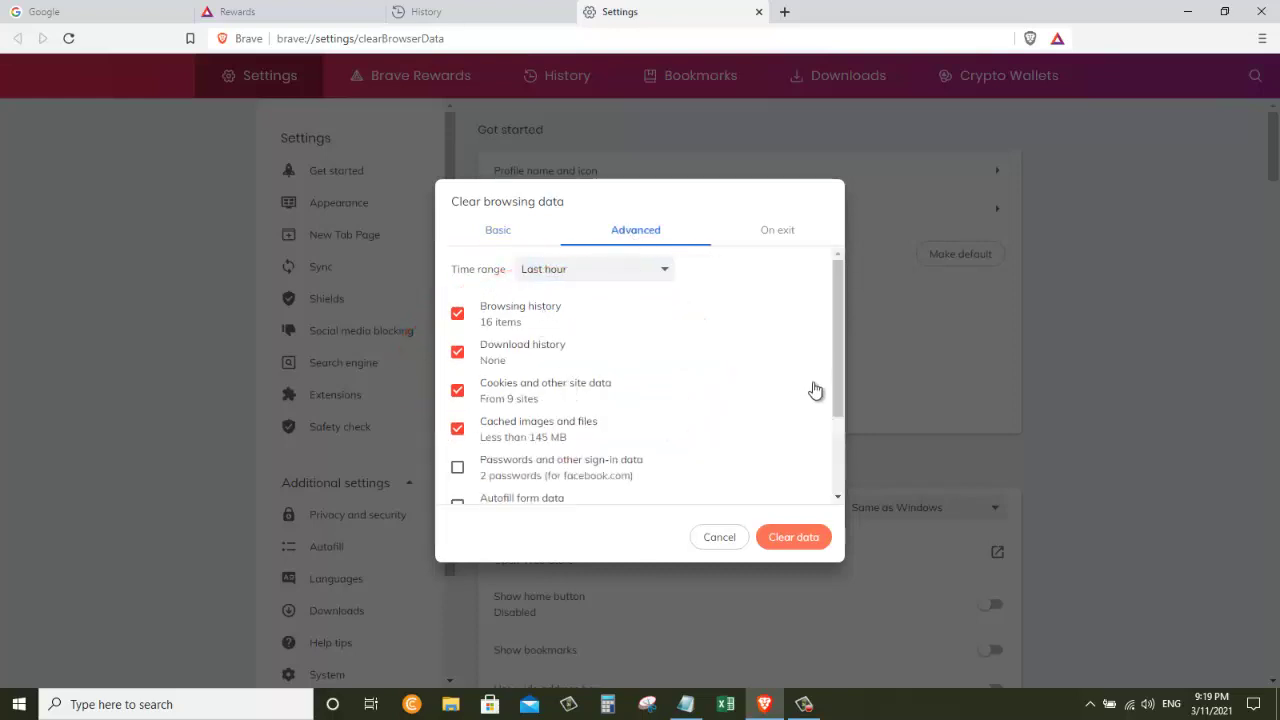
drag(840, 353, 843, 408)
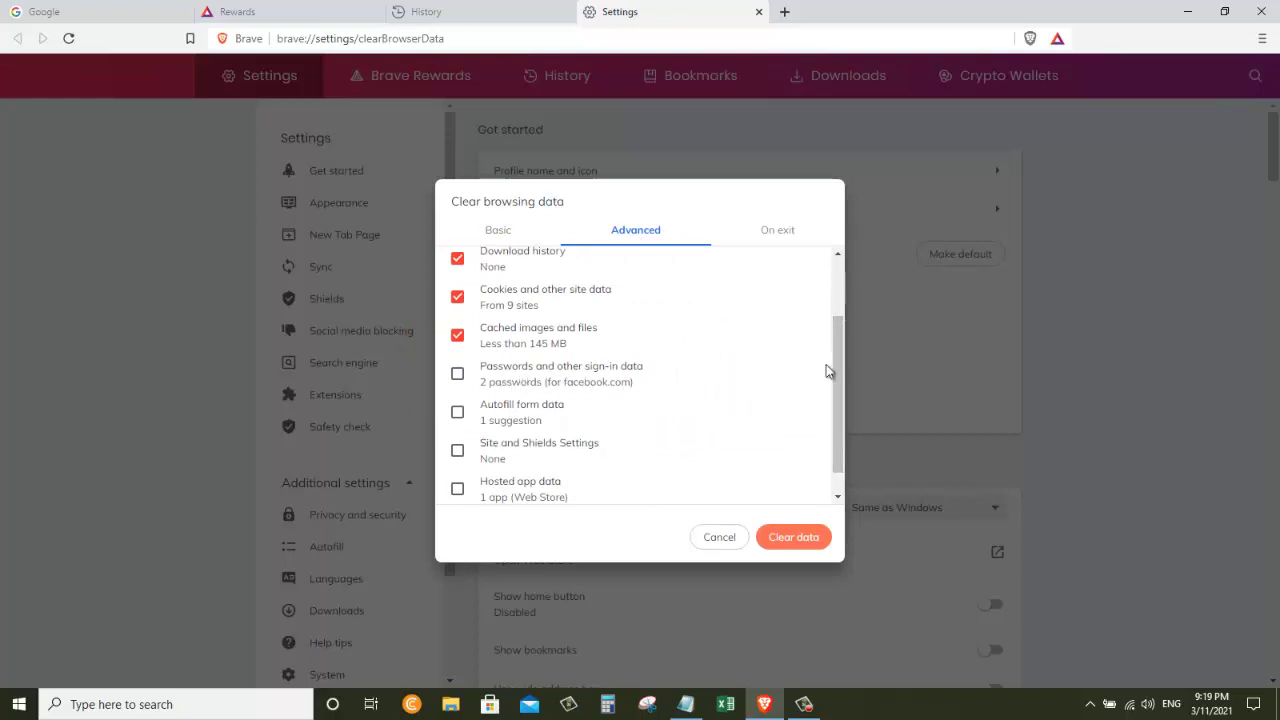
drag(837, 379, 837, 391)
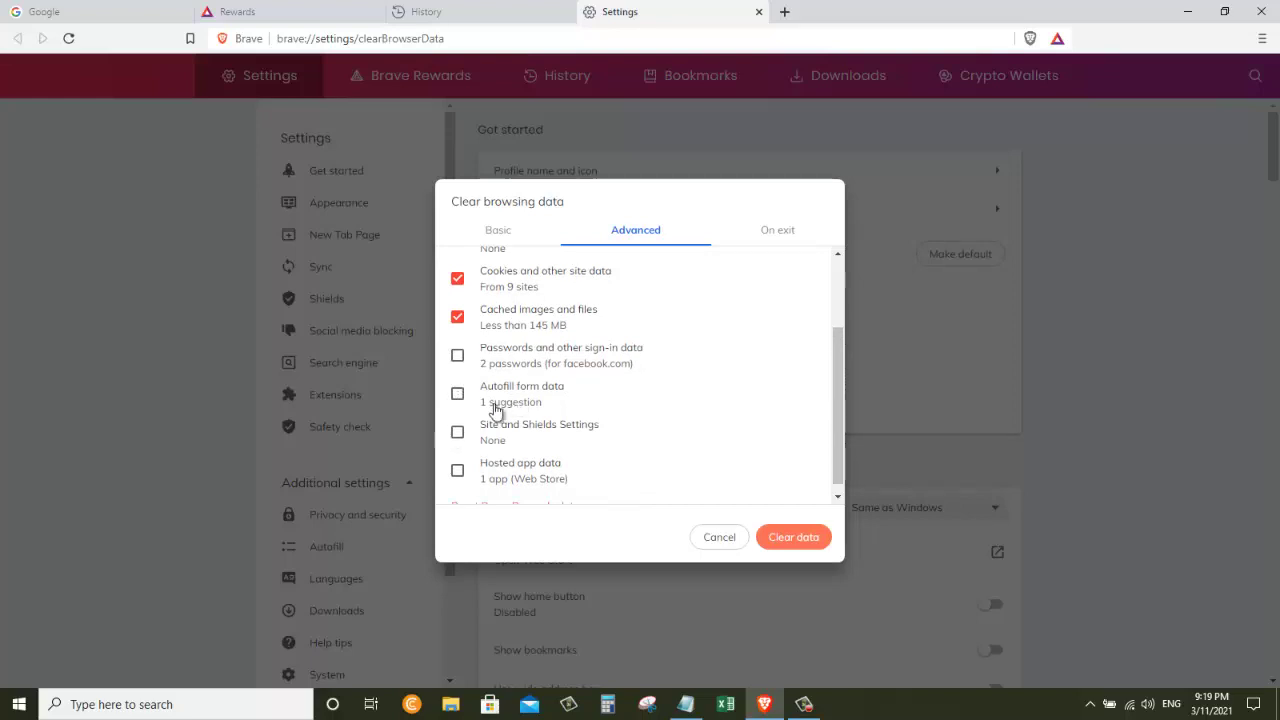
click(457, 393)
click(457, 431)
click(457, 470)
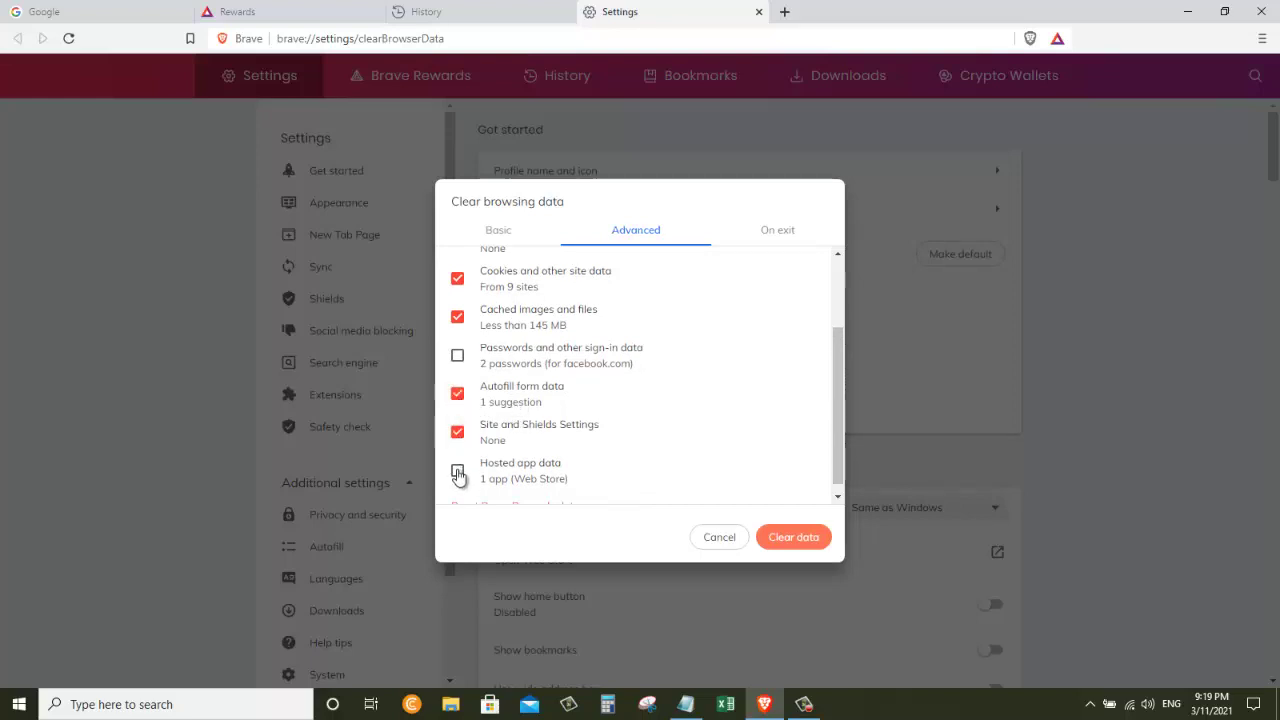
drag(840, 425, 840, 385)
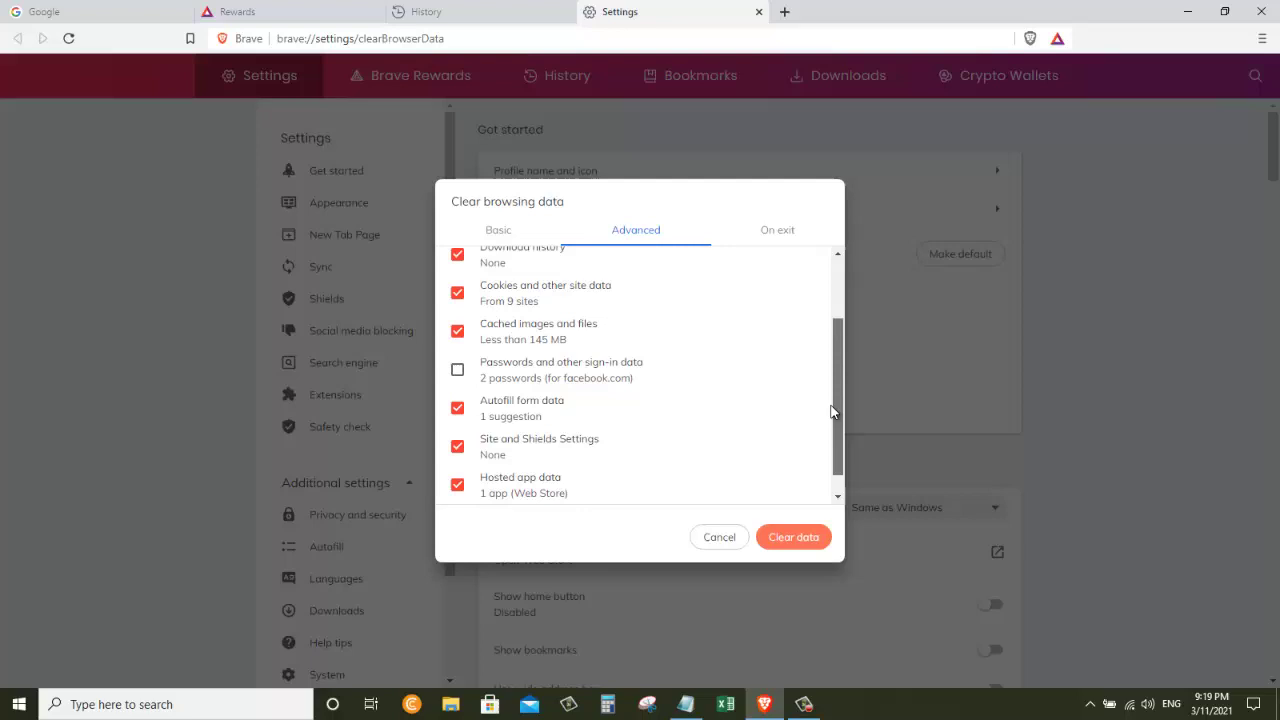
Clear the data from the Basic view, confirm history is empty, and close it
click(499, 230)
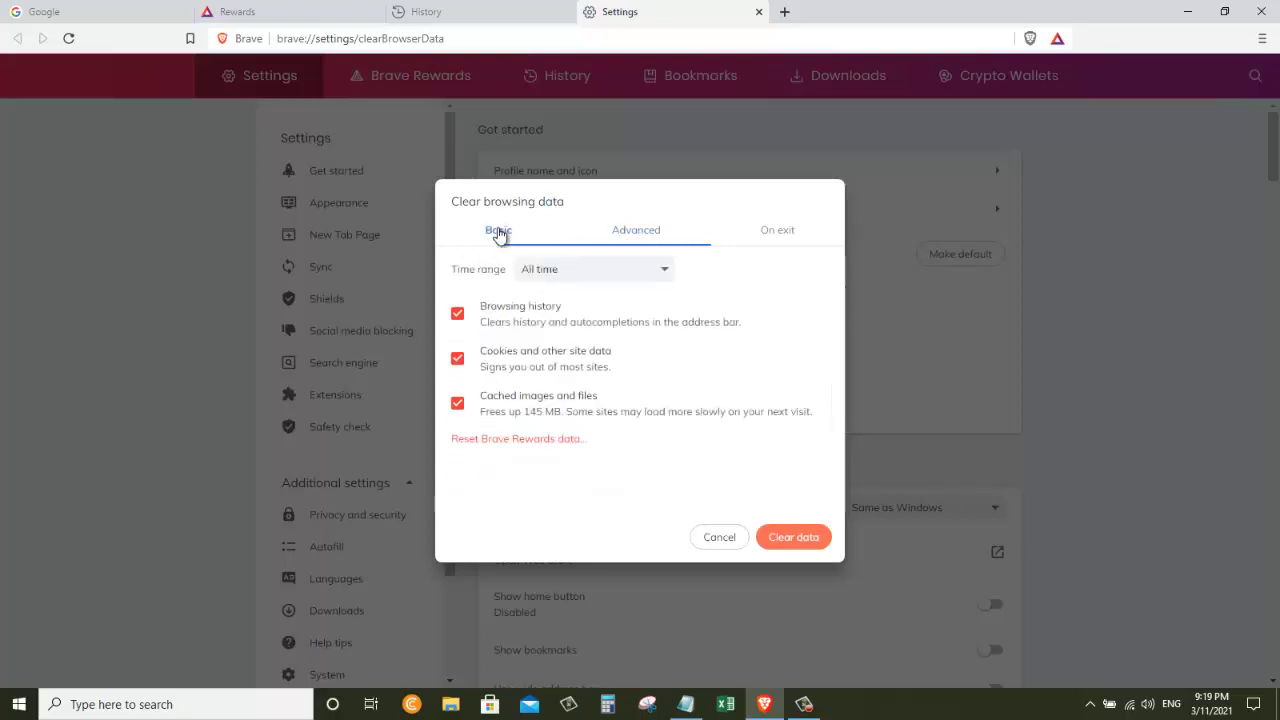
click(786, 541)
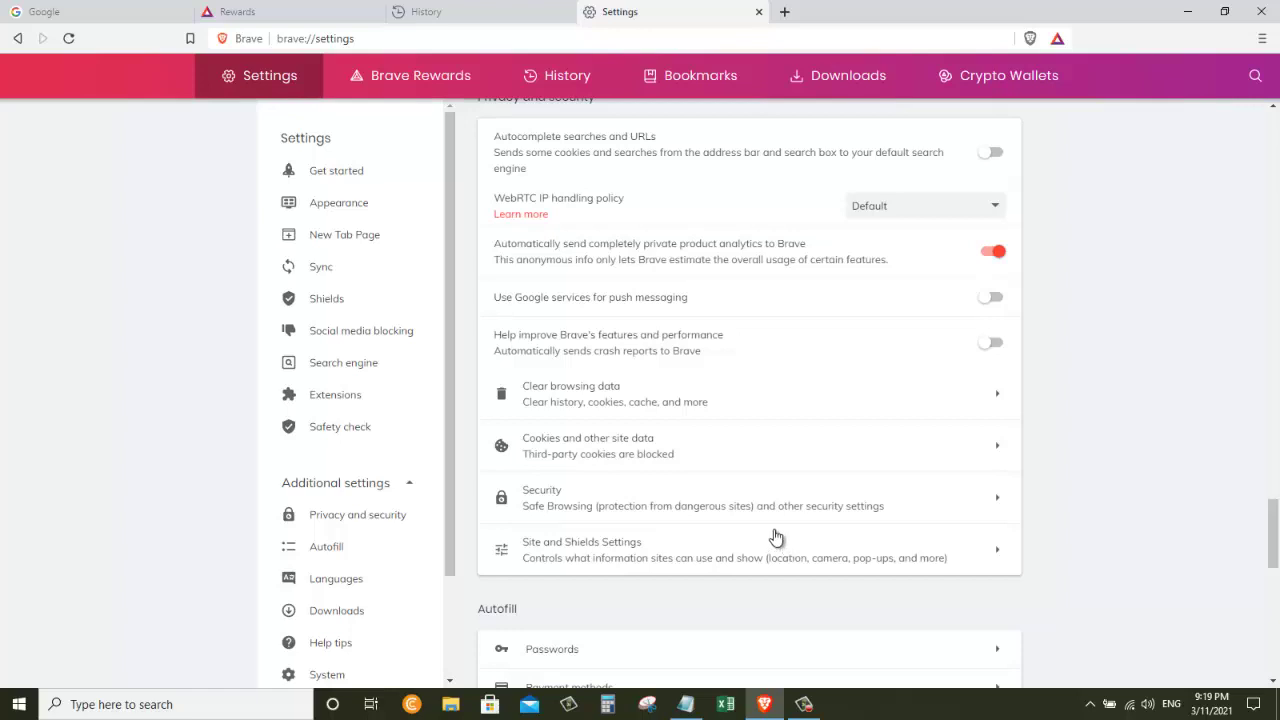
click(533, 5)
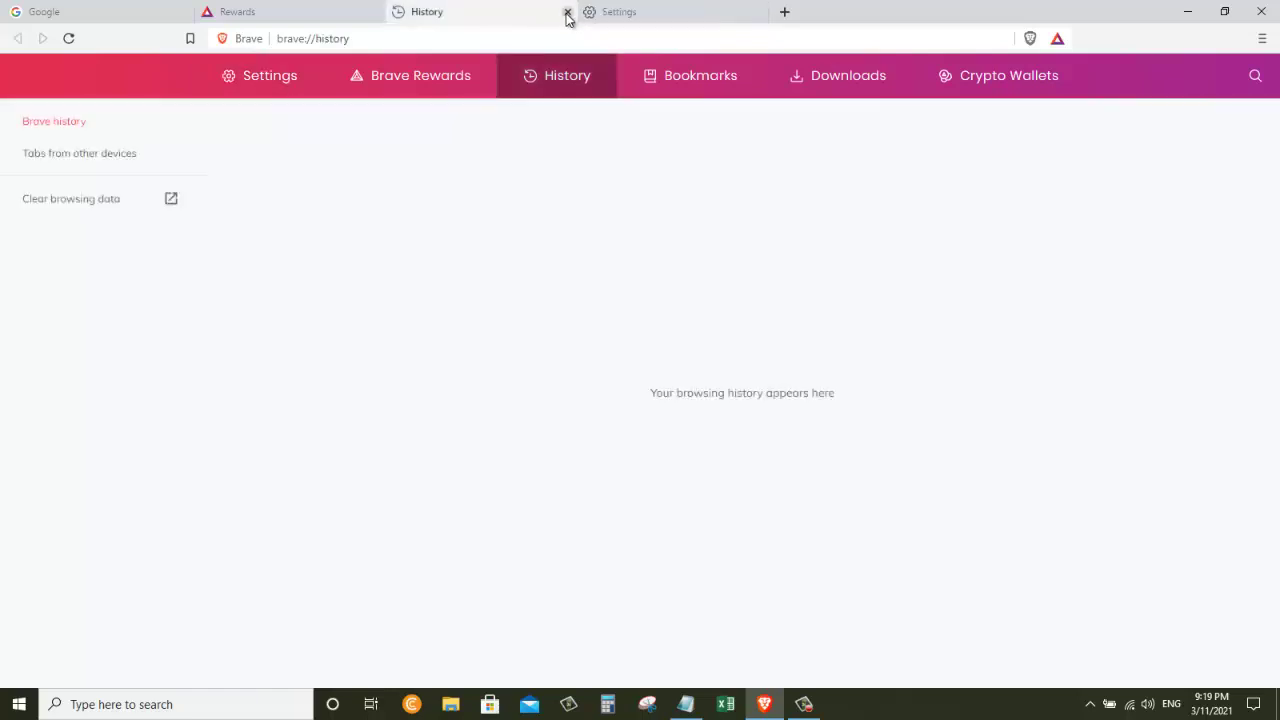
click(567, 12)
Close extra browser tabs and set the Windows Region country to United States
click(378, 11)
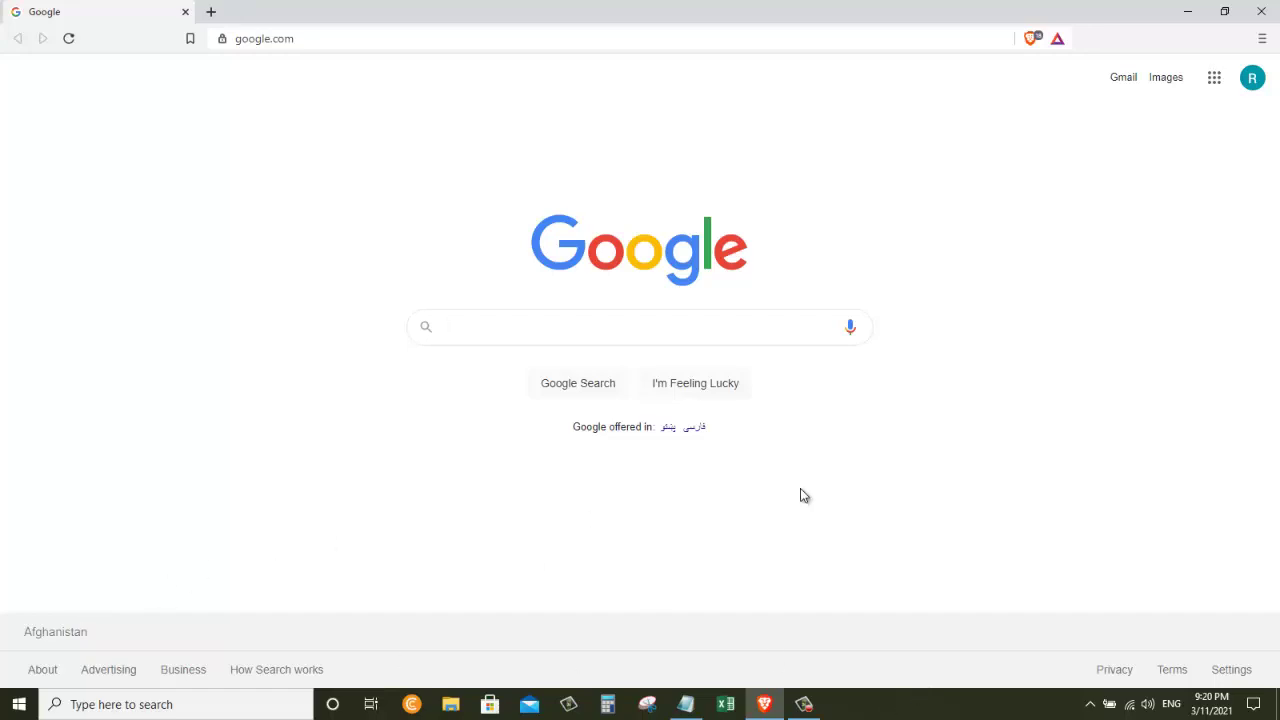
mouse_move(1211, 703)
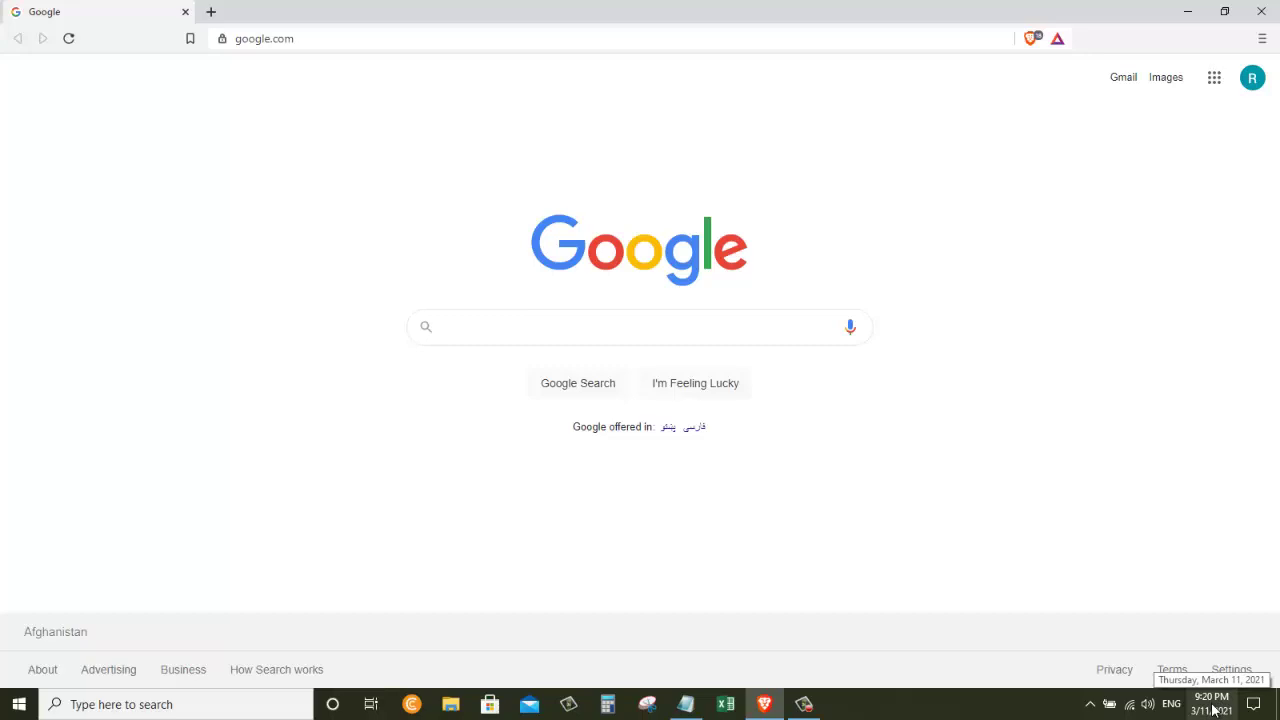
right_click(1213, 710)
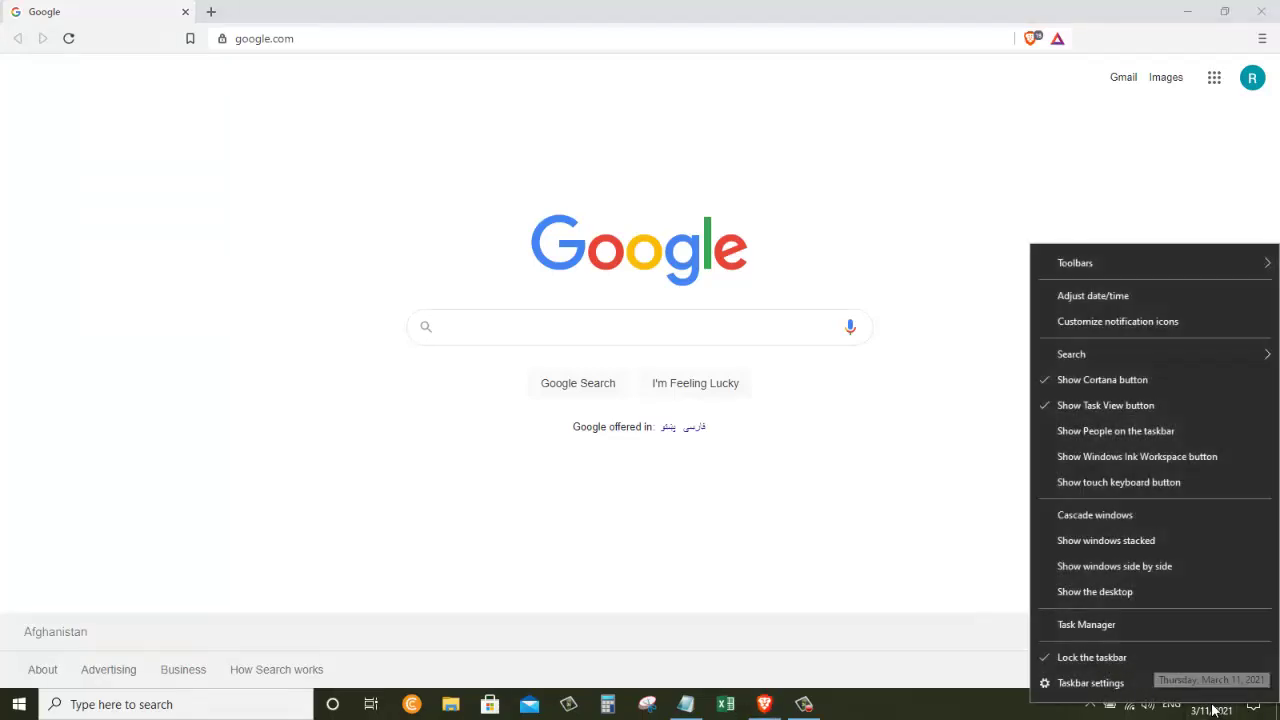
click(1097, 297)
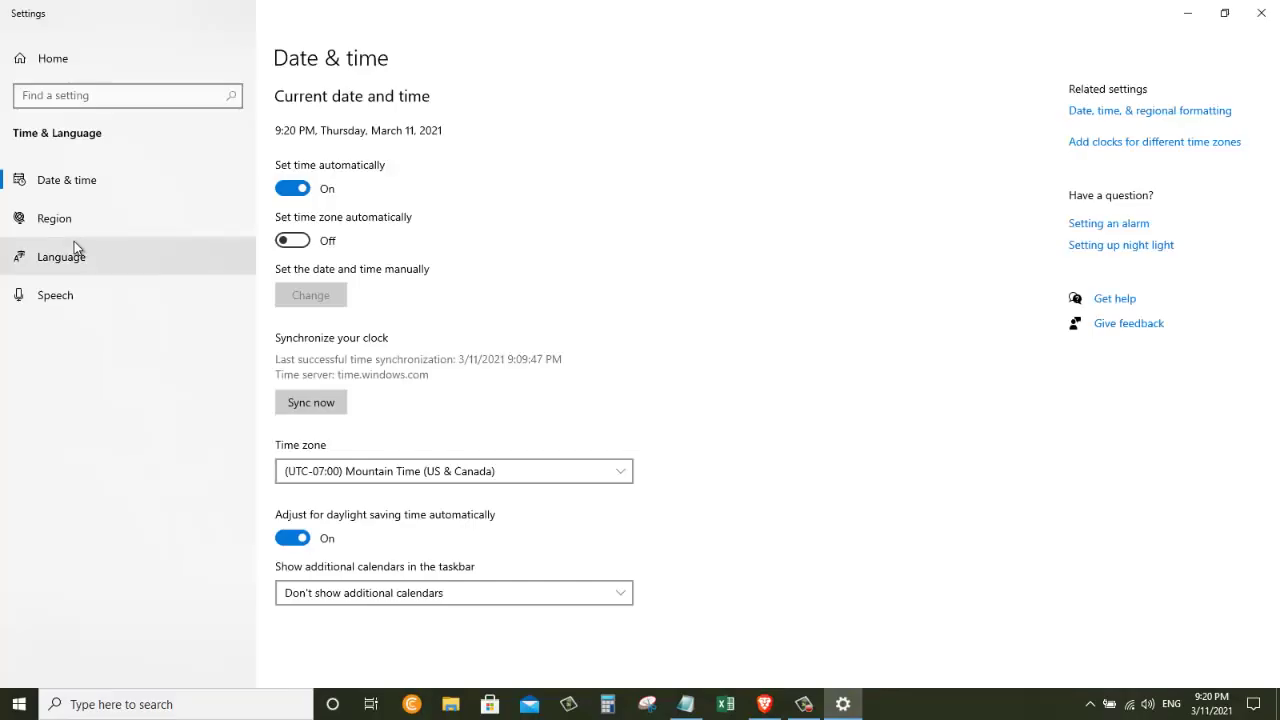
click(58, 222)
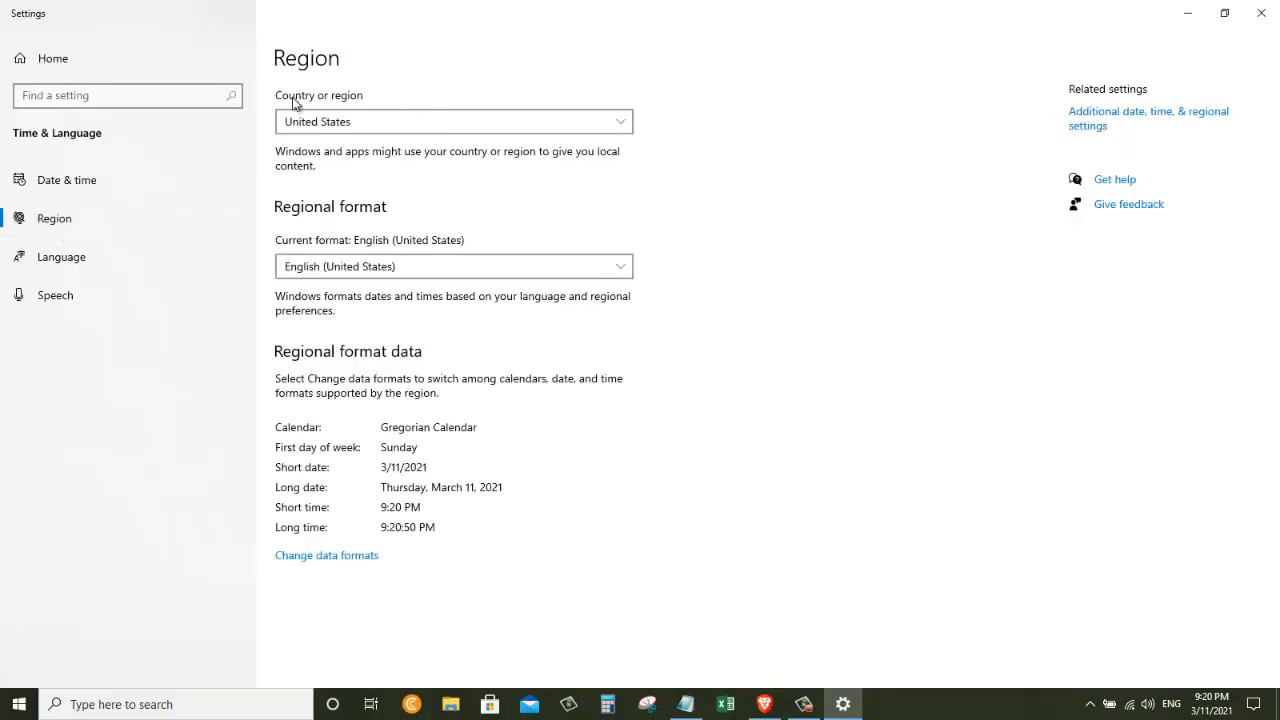
click(352, 122)
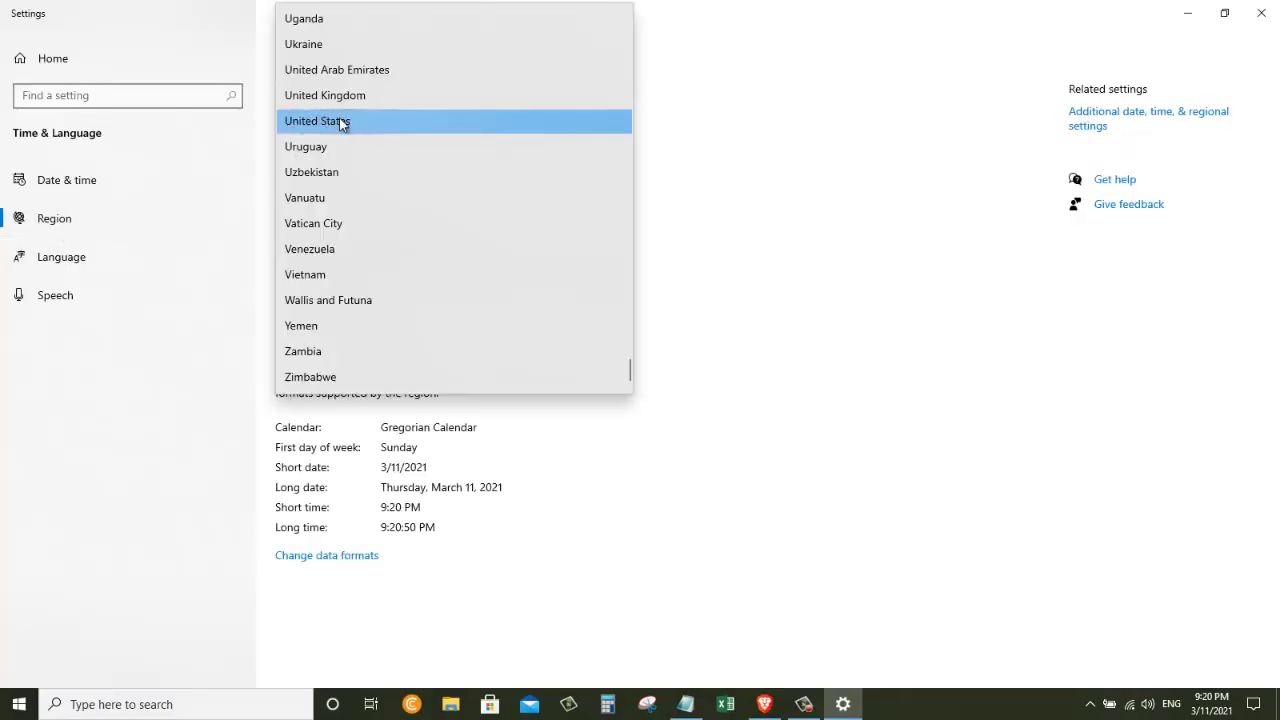
click(341, 122)
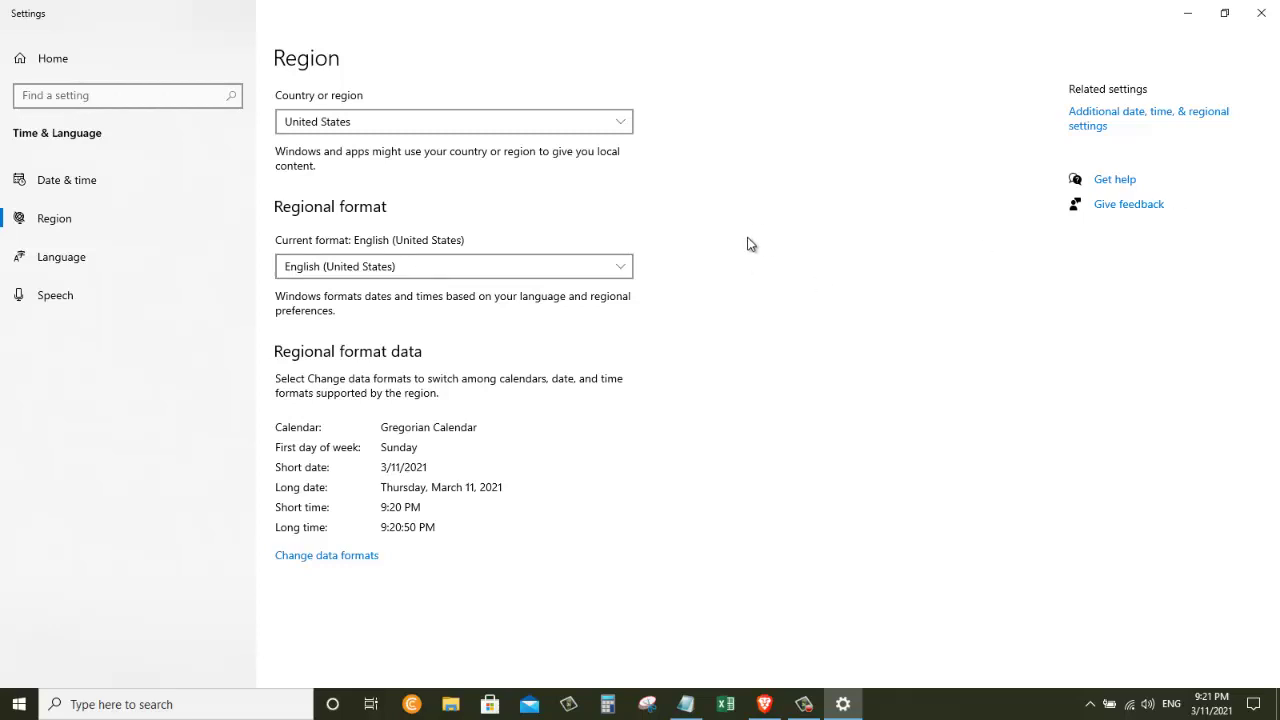
Keep the non-Unicode system locale as English (United States), confirm, and close the region windows
click(1136, 118)
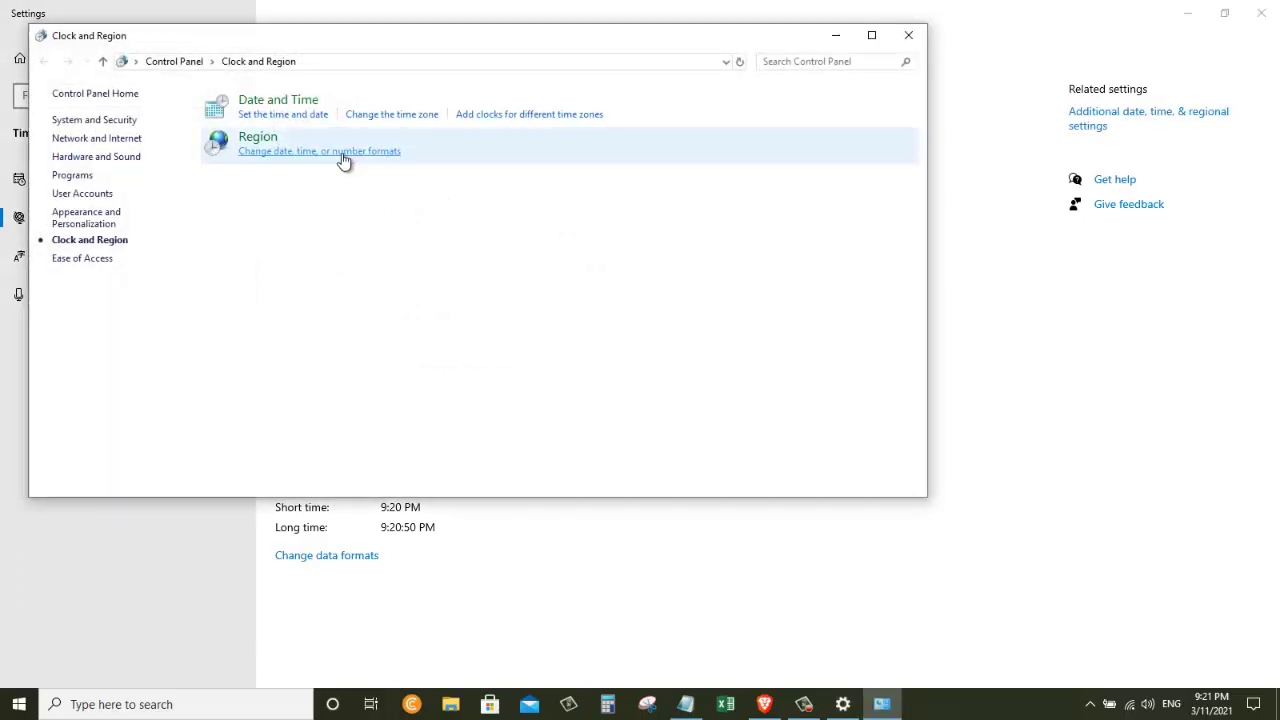
click(328, 152)
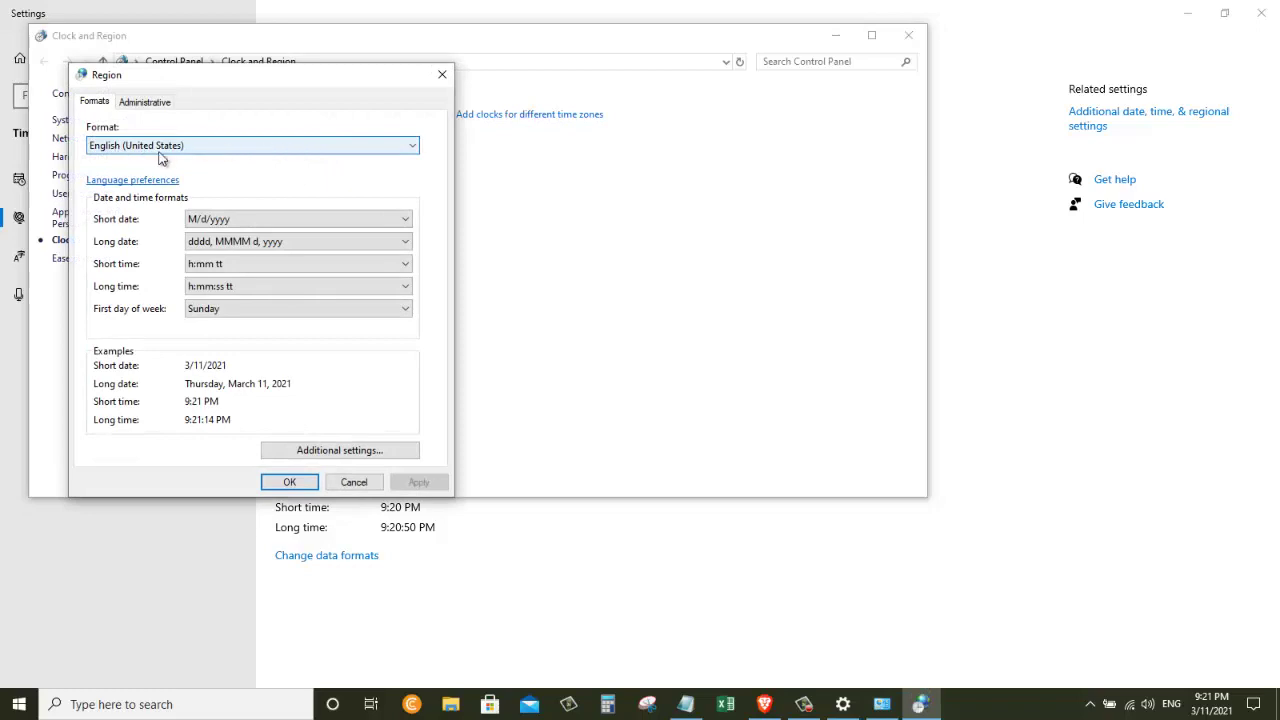
click(144, 102)
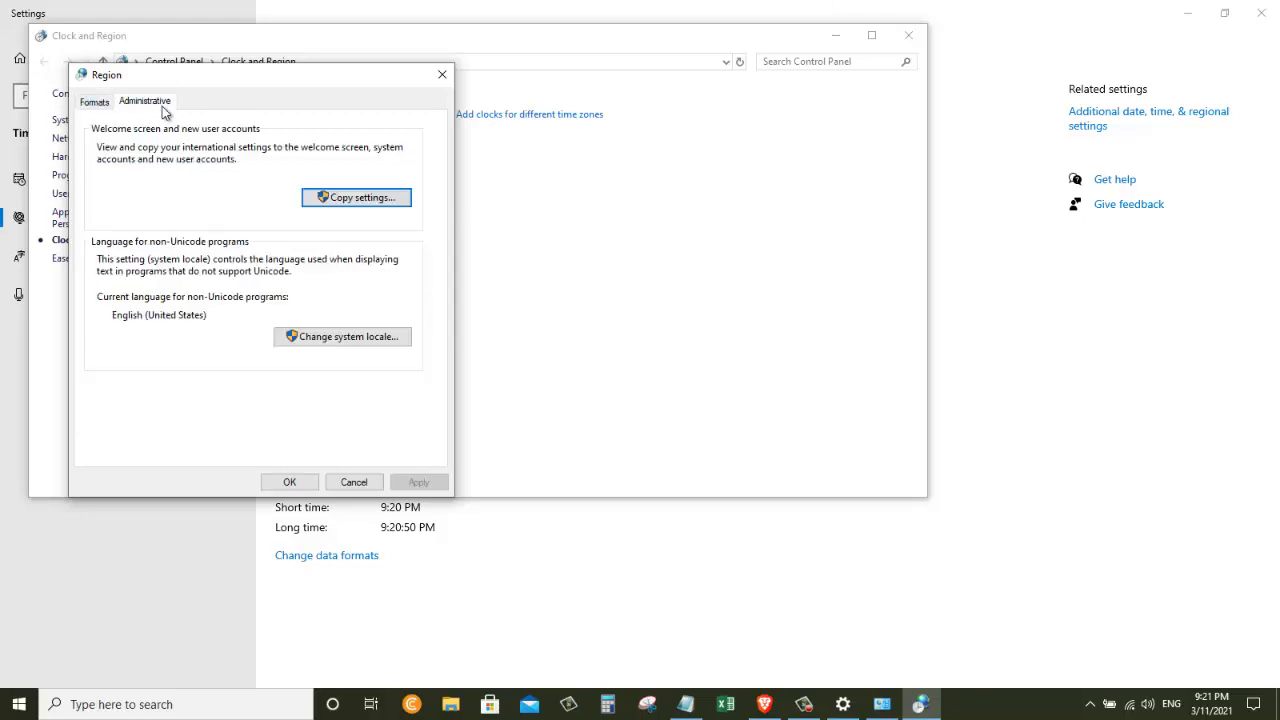
click(350, 337)
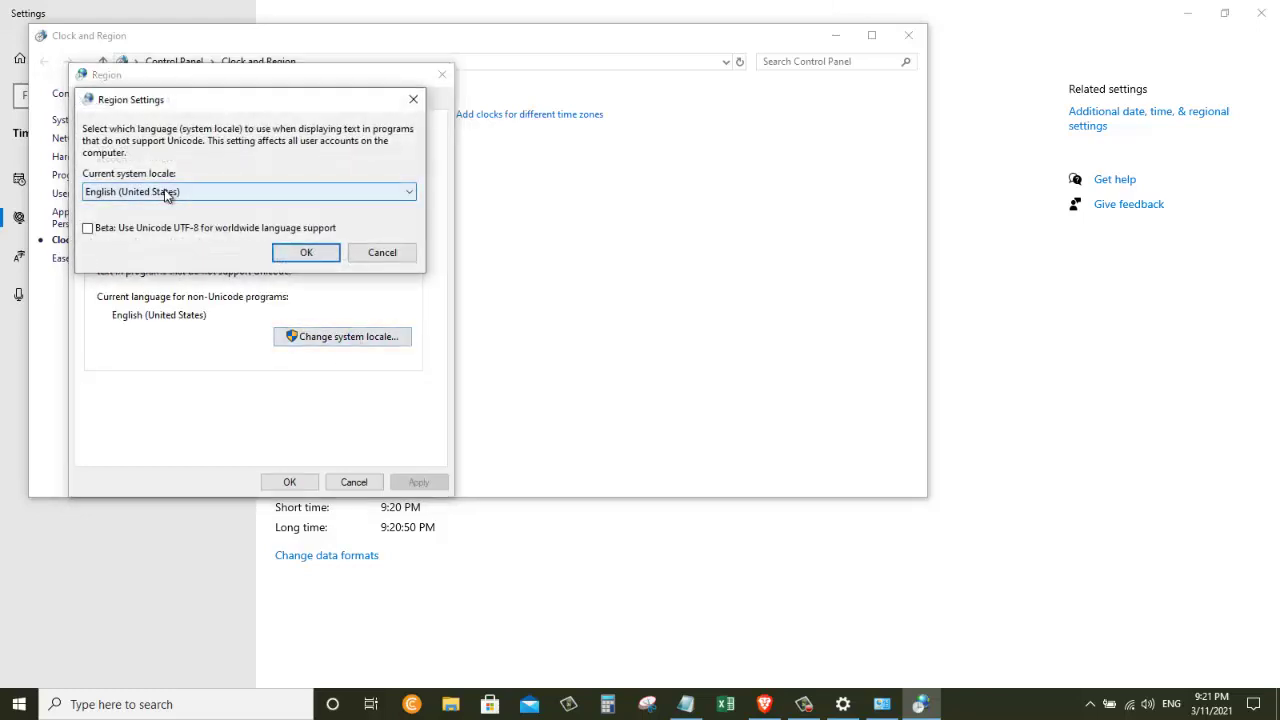
click(169, 194)
click(189, 190)
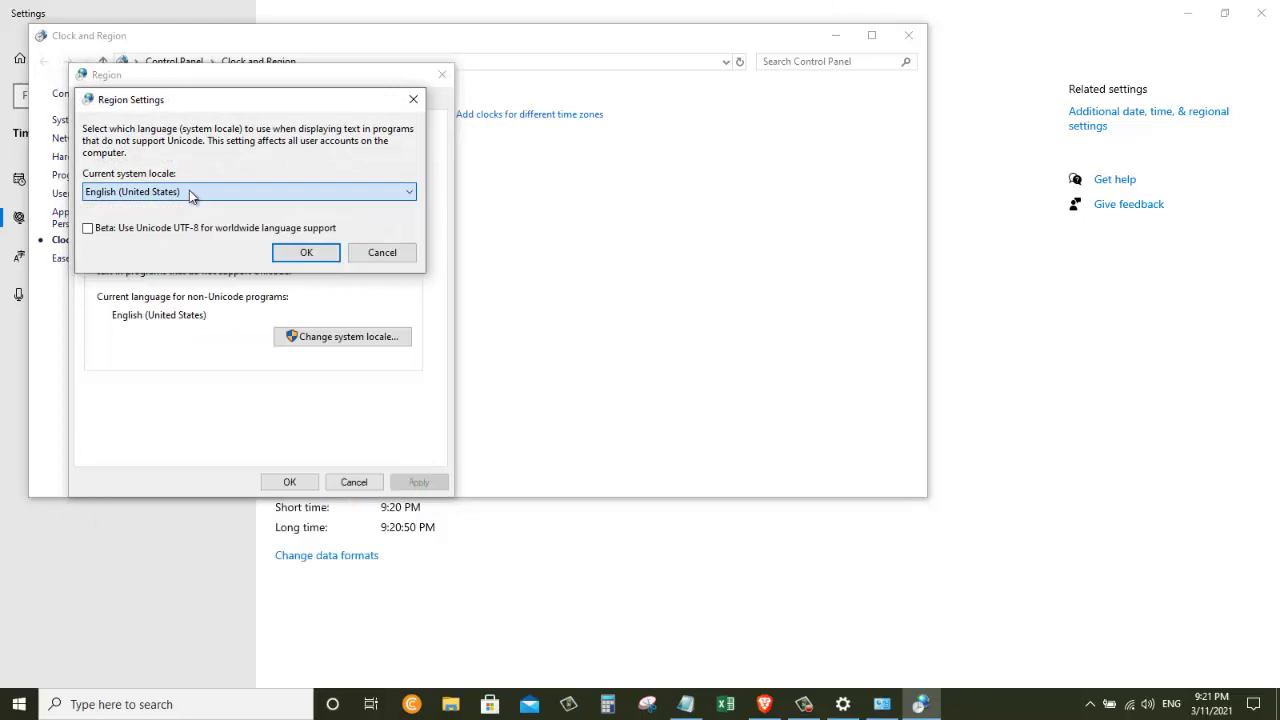
click(302, 262)
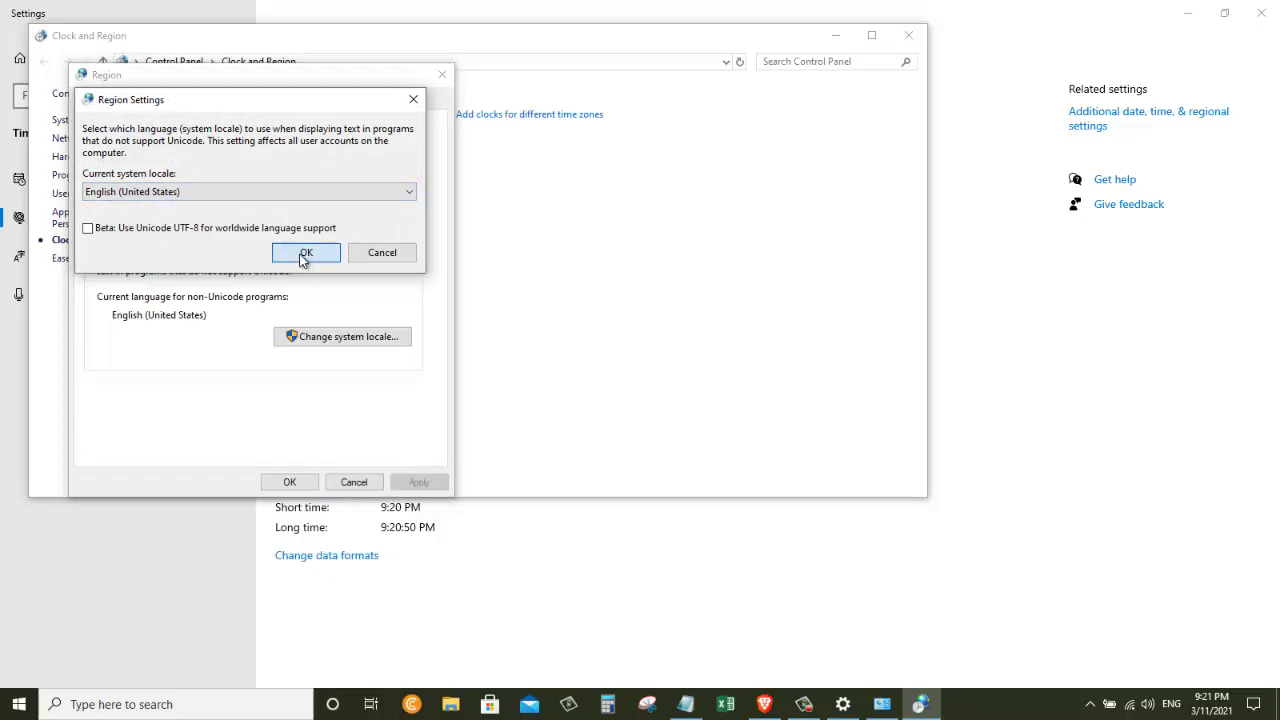
click(289, 480)
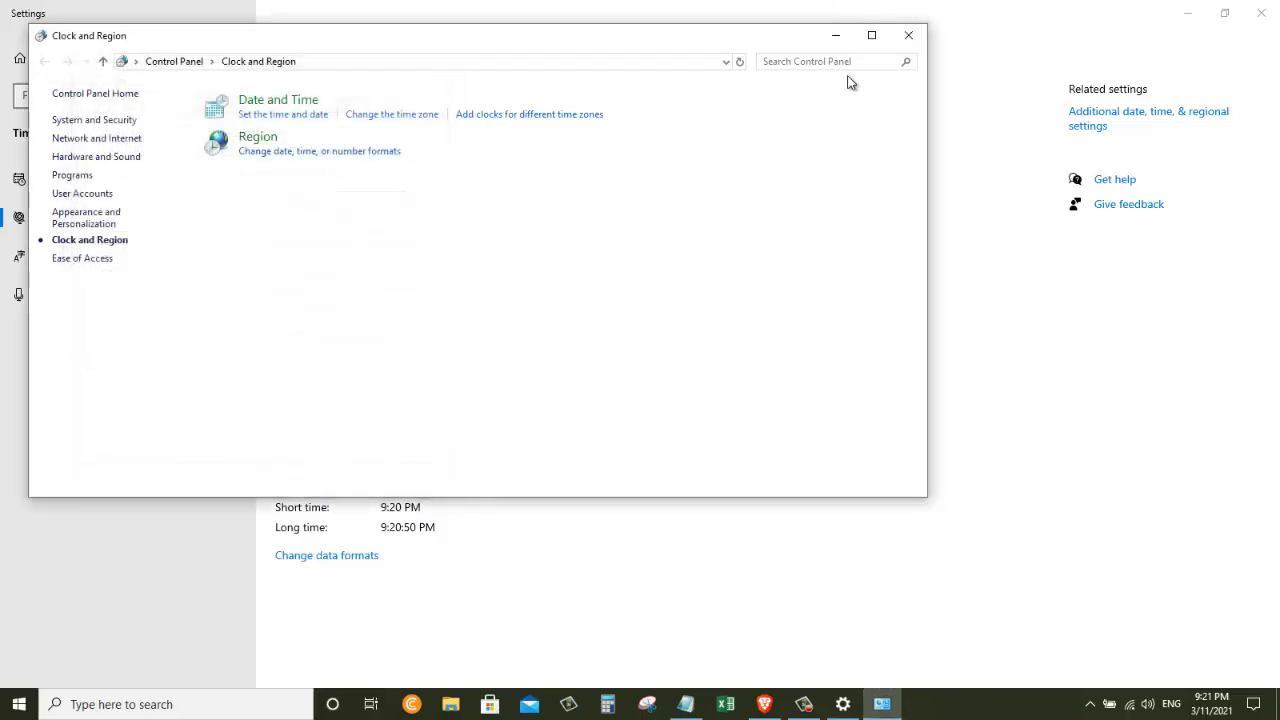
click(910, 35)
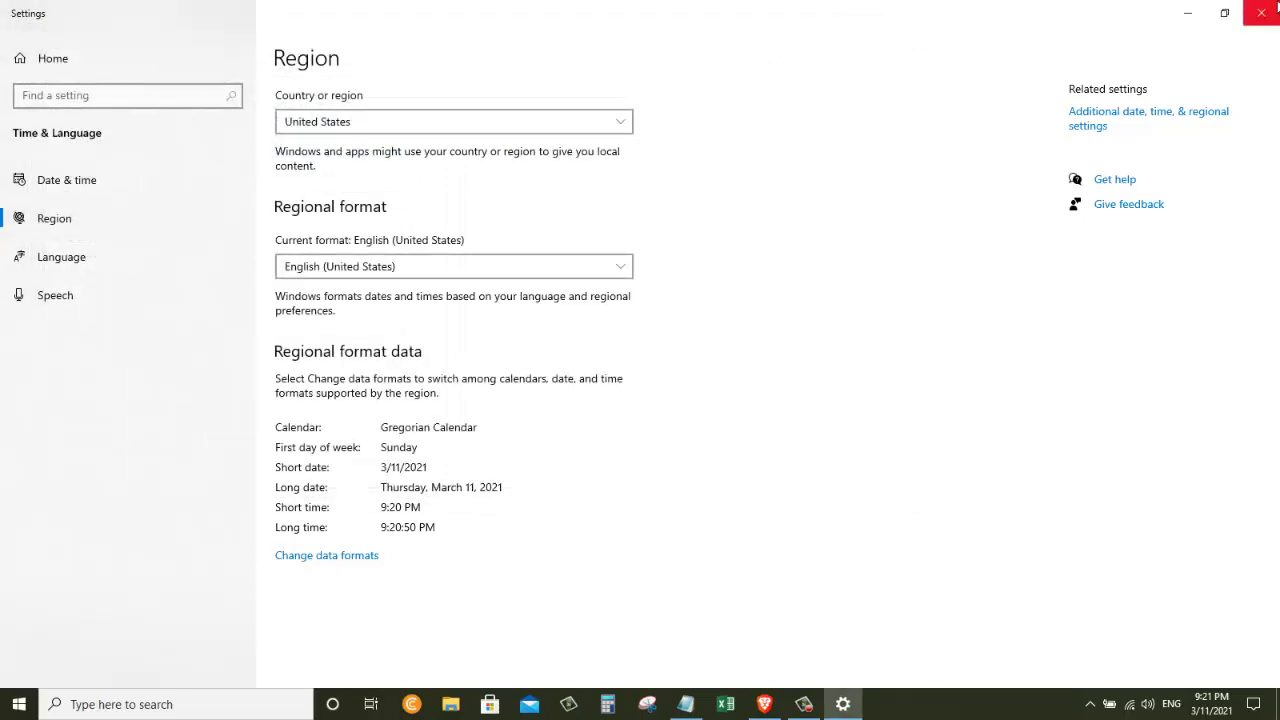
click(1270, 10)
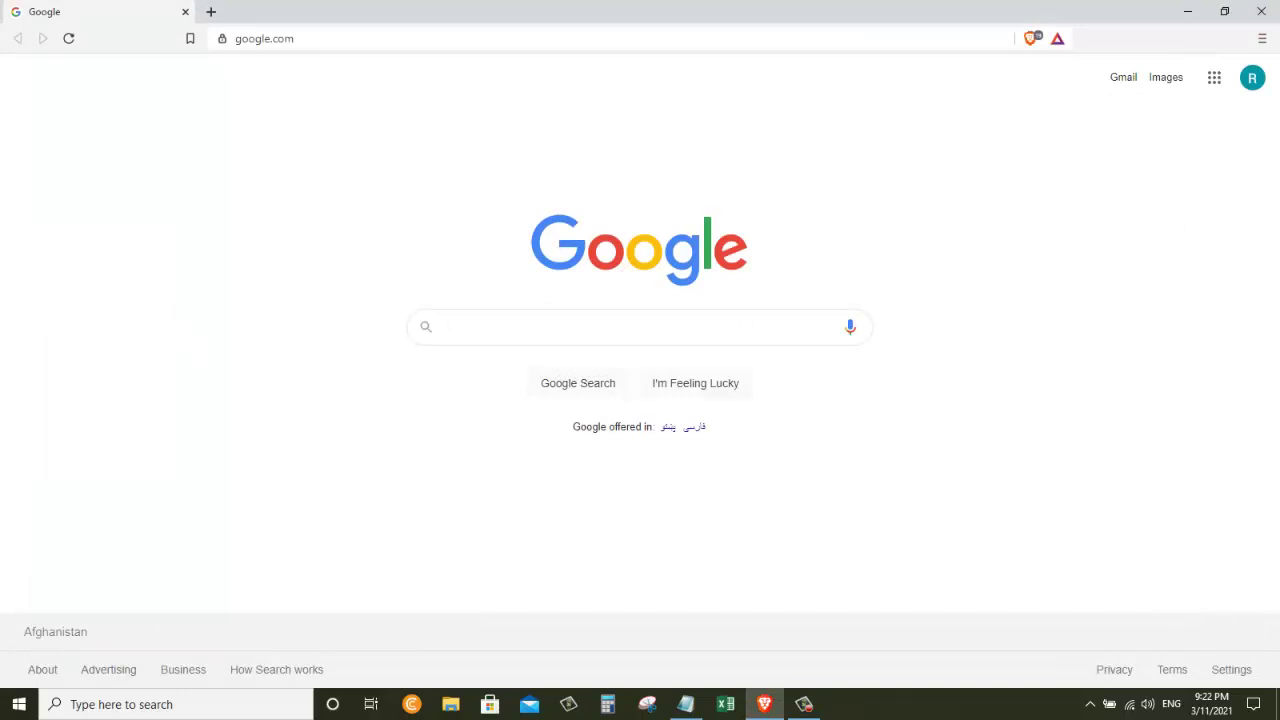
Search the Chrome Web Store for 'vpn' and start adding 1clickVPN to Brave
click(1262, 38)
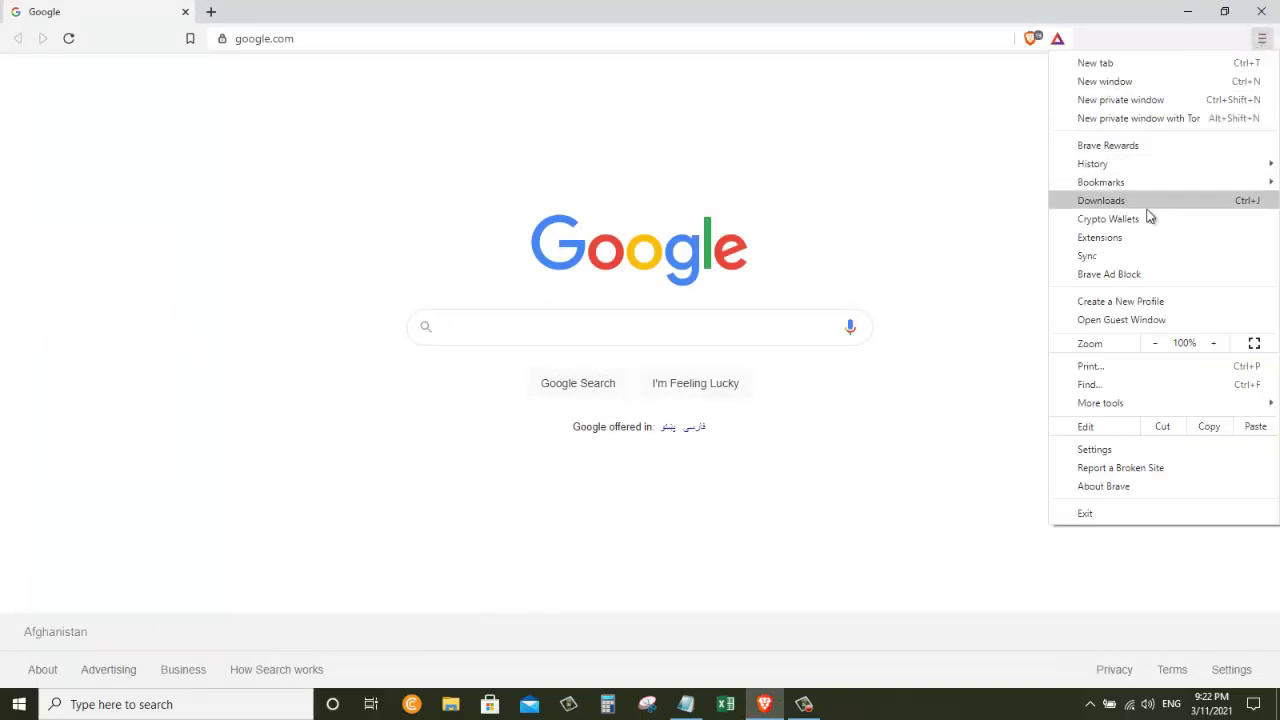
click(1130, 238)
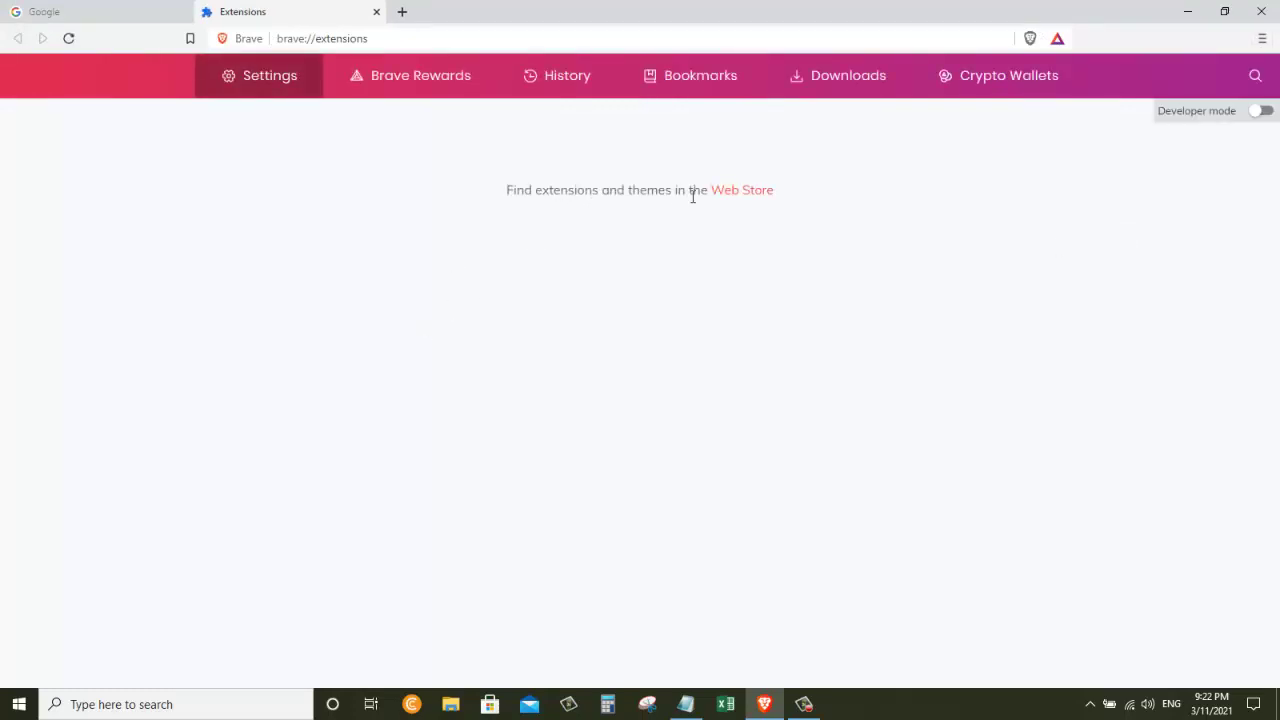
click(749, 200)
click(293, 139)
text(v)
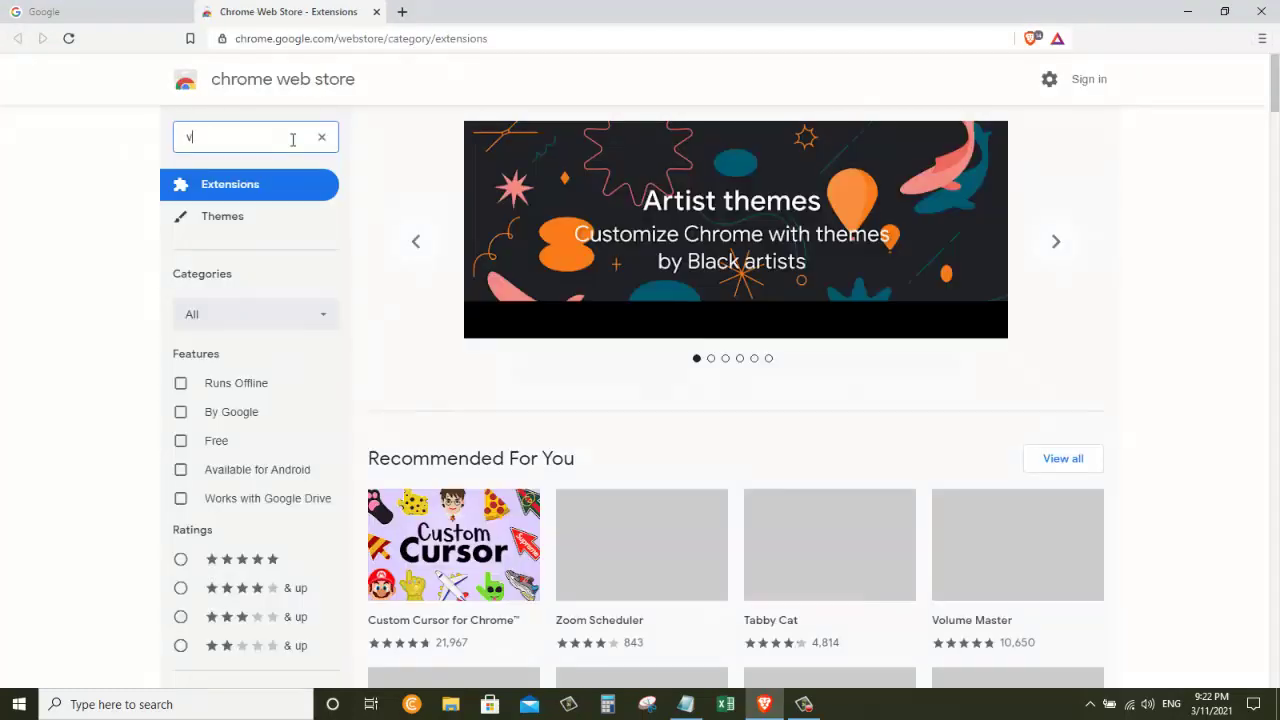
text(pn)
key(Return)
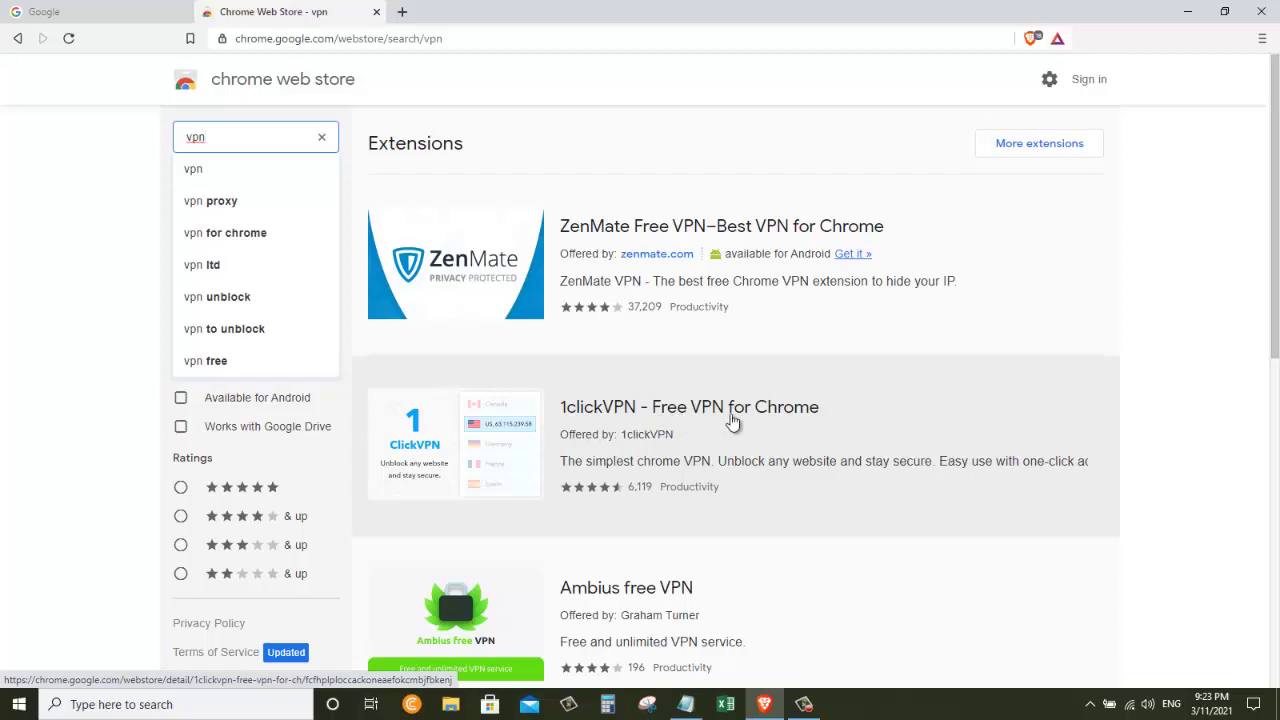
click(508, 436)
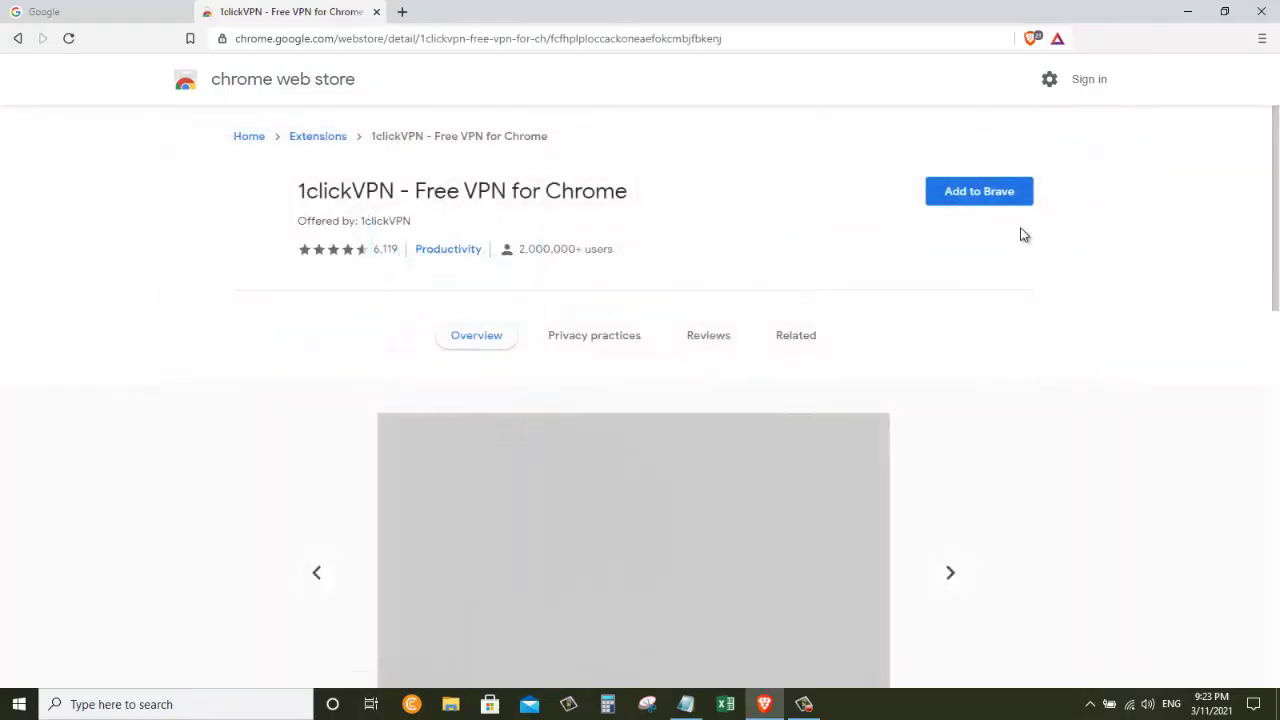
click(979, 197)
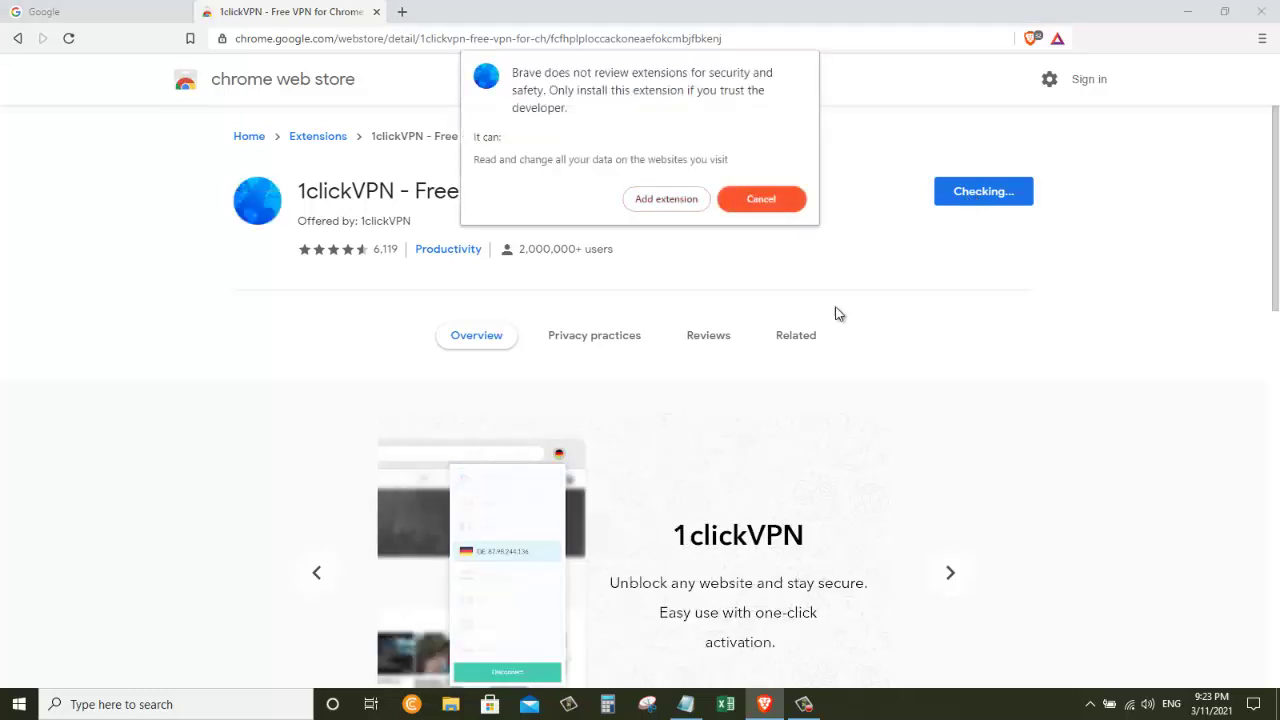
Search the web store for 'webrt control' and add the WebRTC Control extension
click(658, 207)
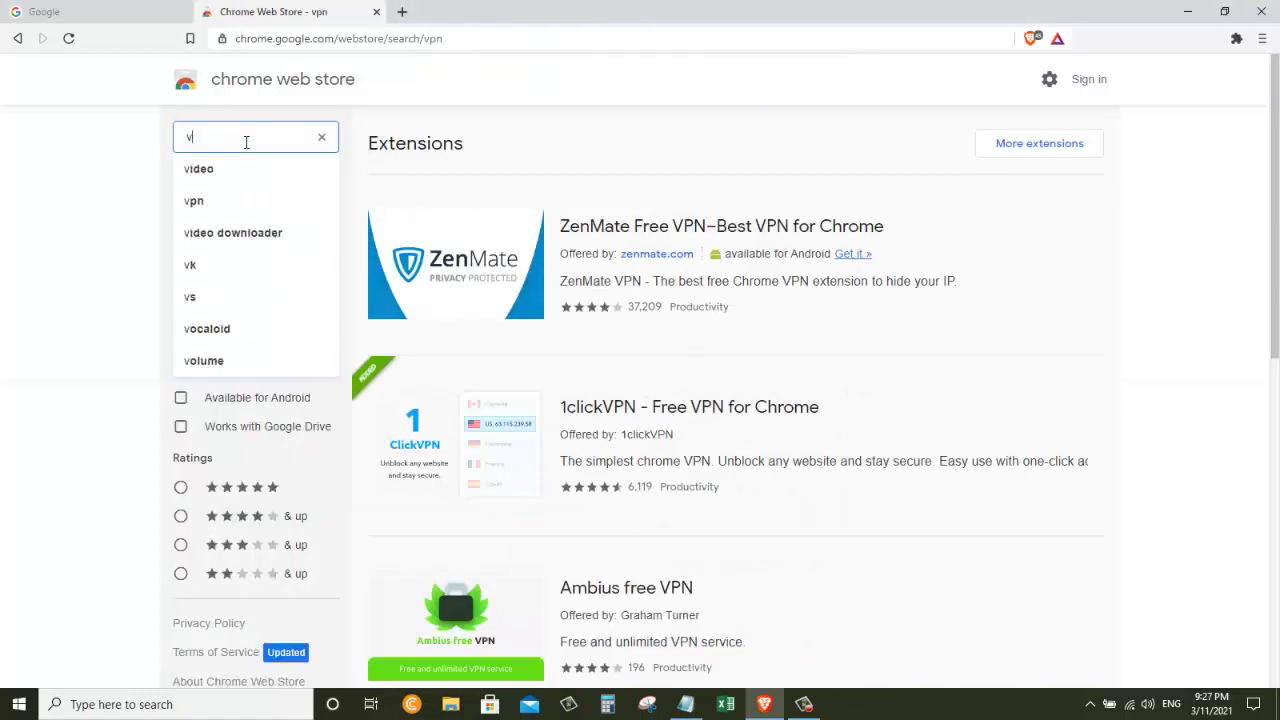
key(BackSpace)
text(web)
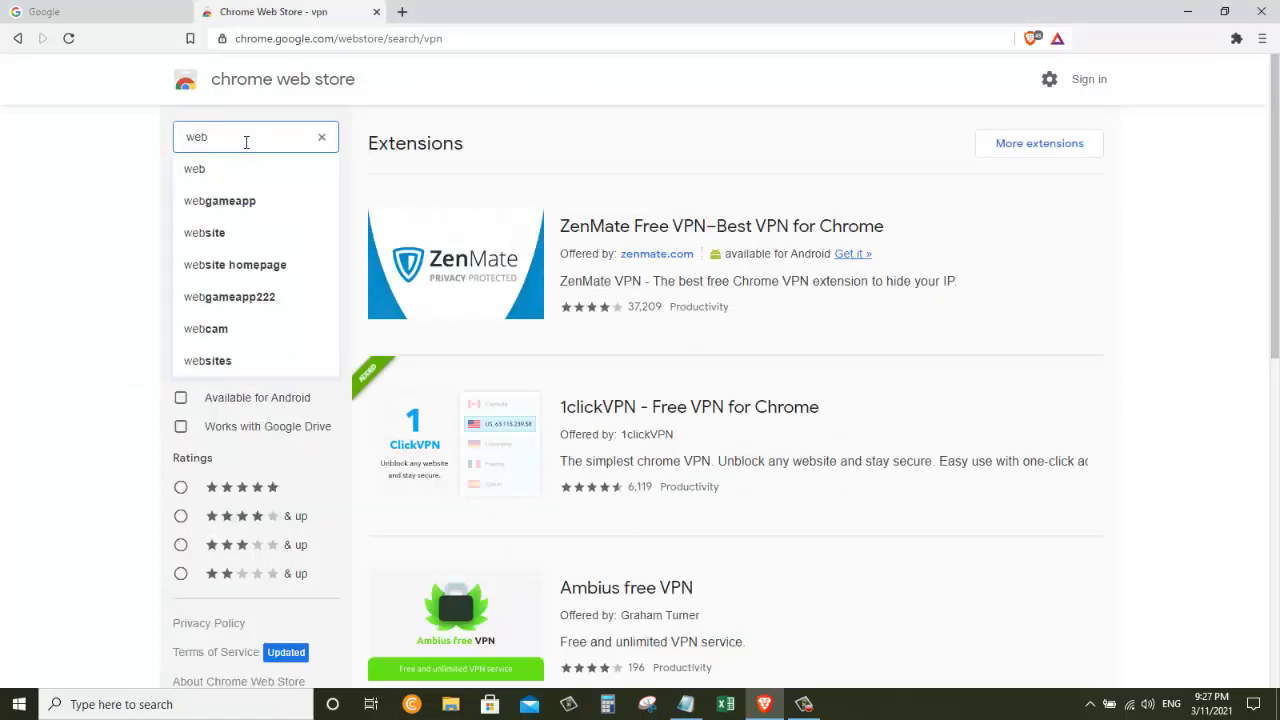
text(rt control)
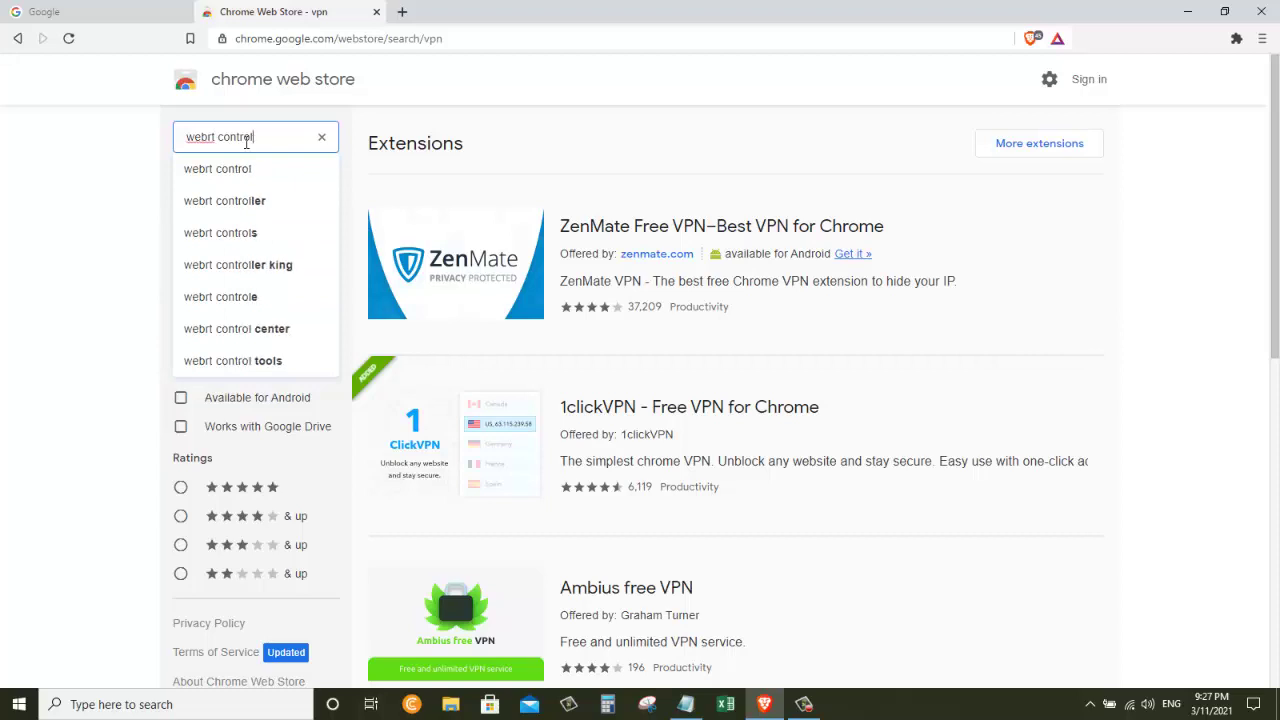
key(Return)
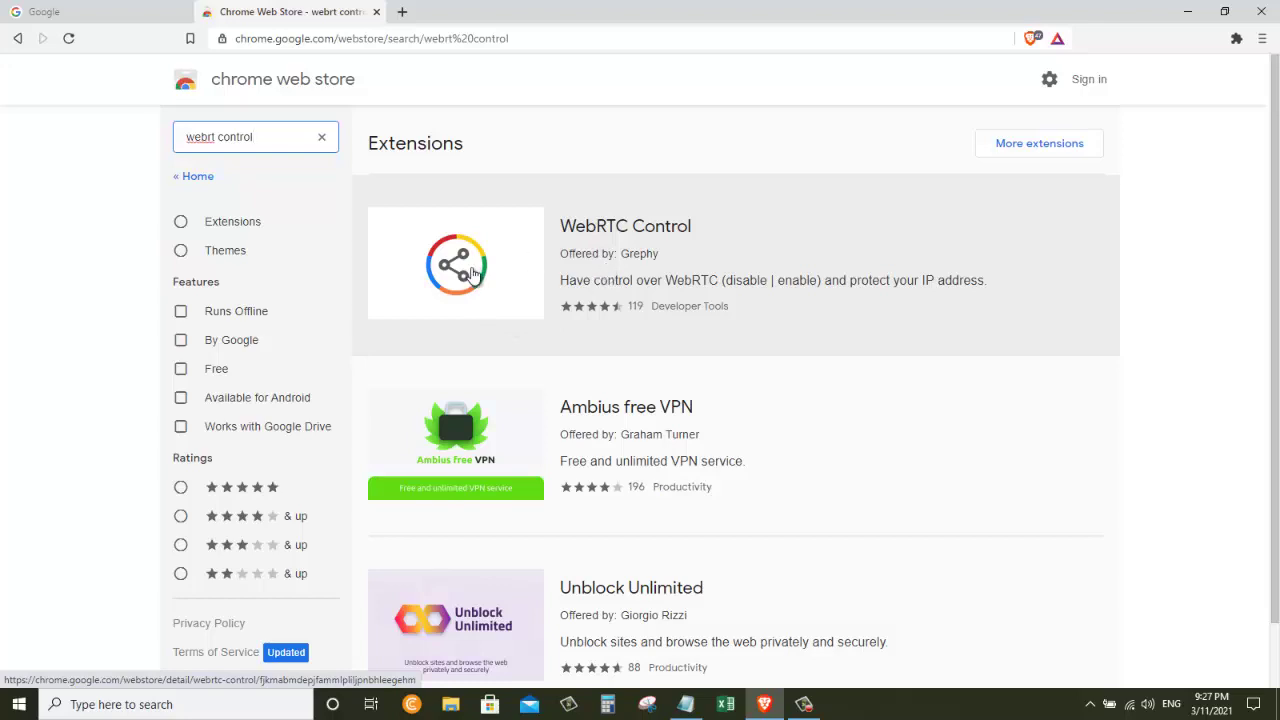
click(472, 273)
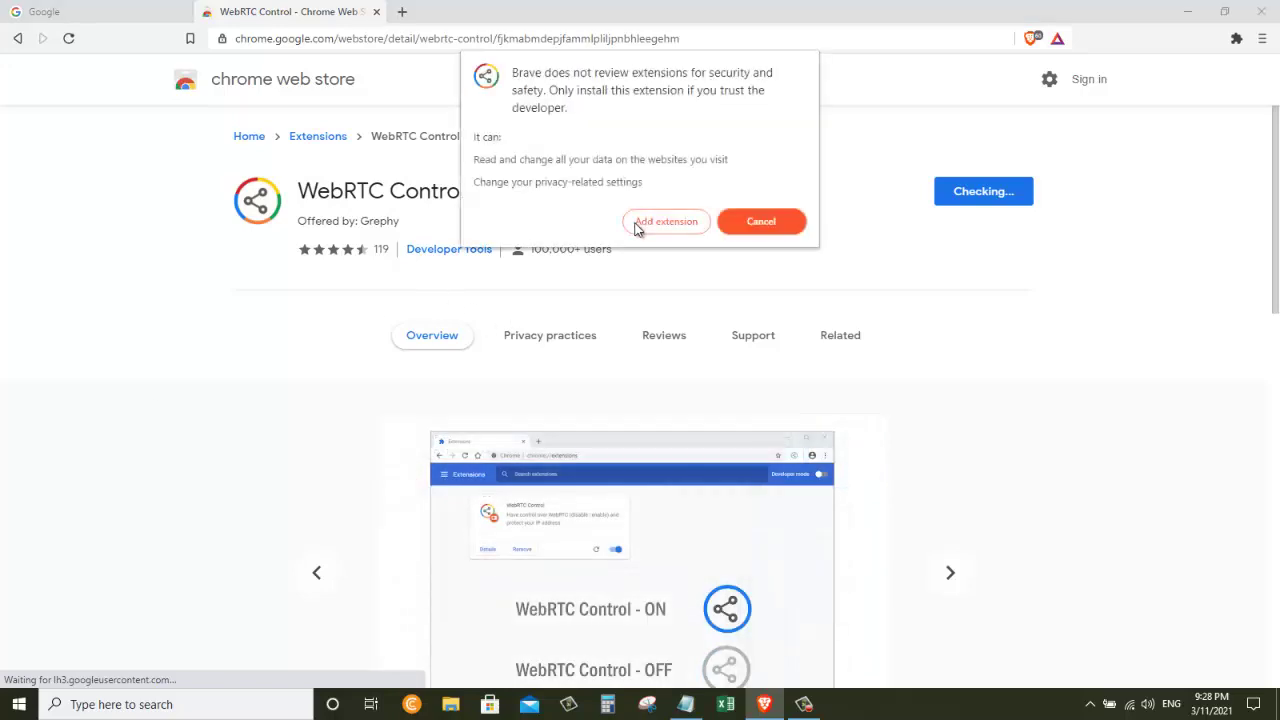
click(664, 222)
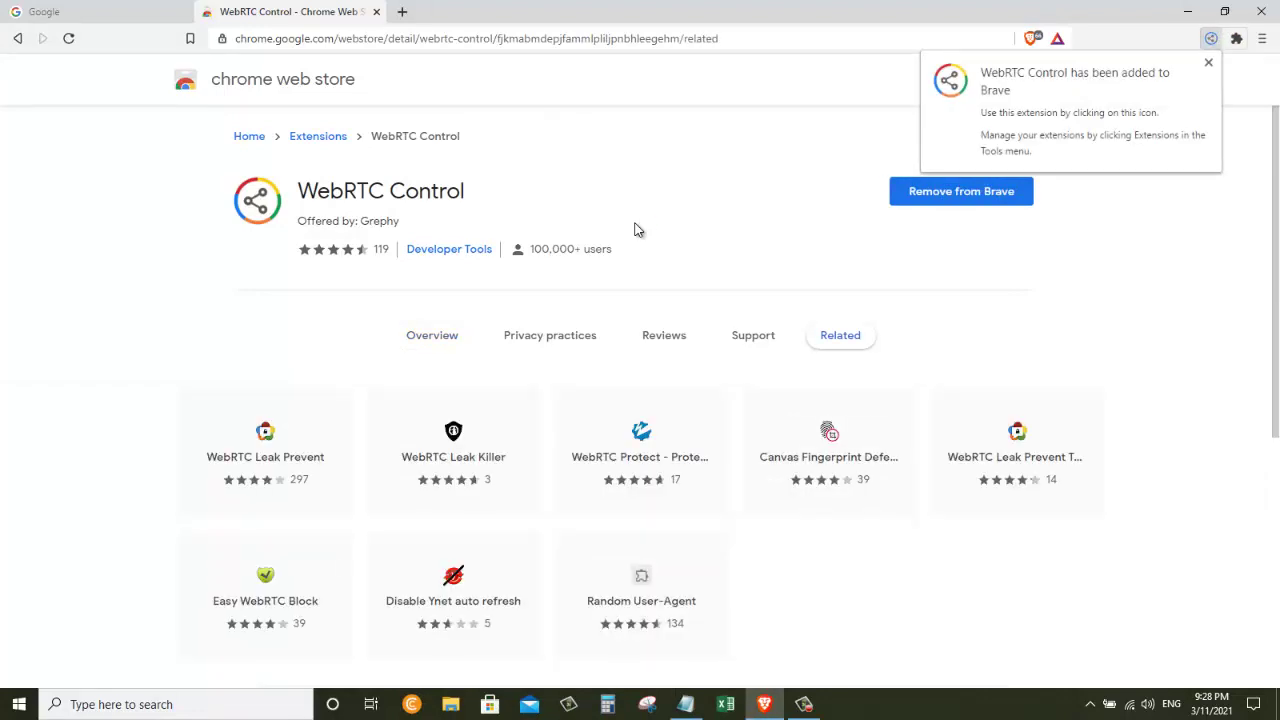
click(1208, 62)
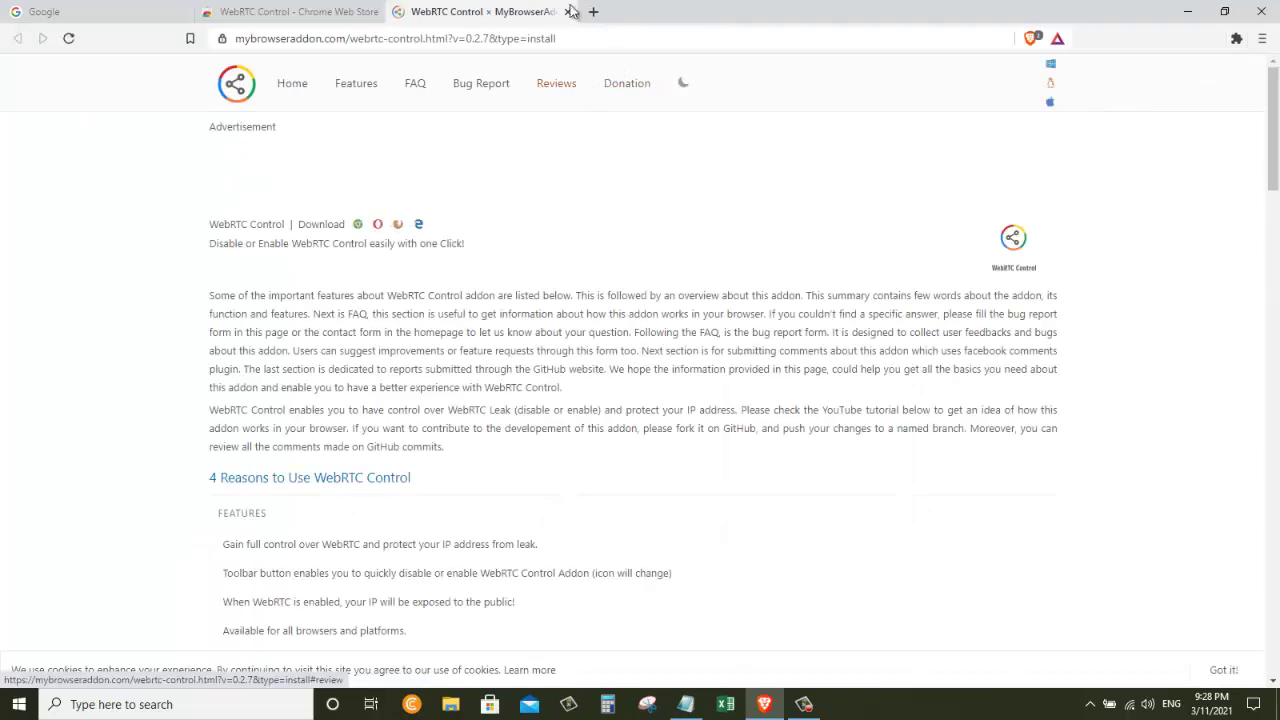
Close the MyBrowserAddon tab and connect 1clickVPN through the United States
click(571, 11)
click(1236, 38)
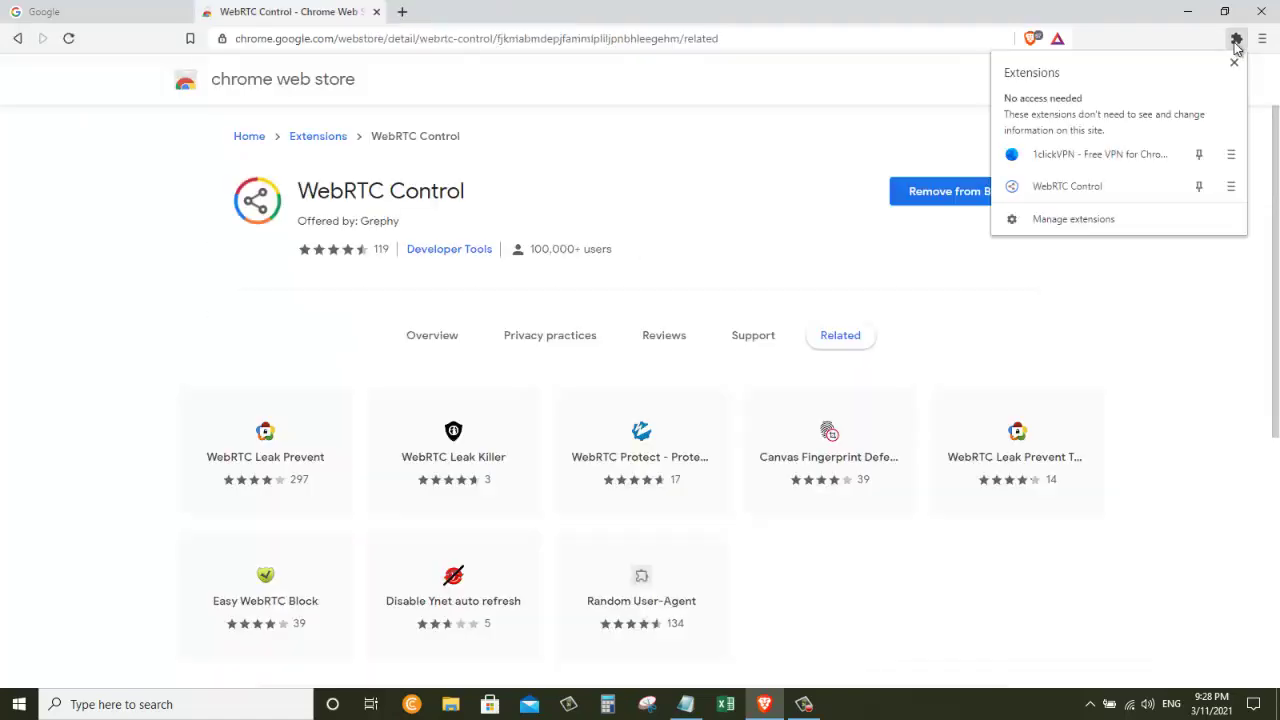
click(1077, 157)
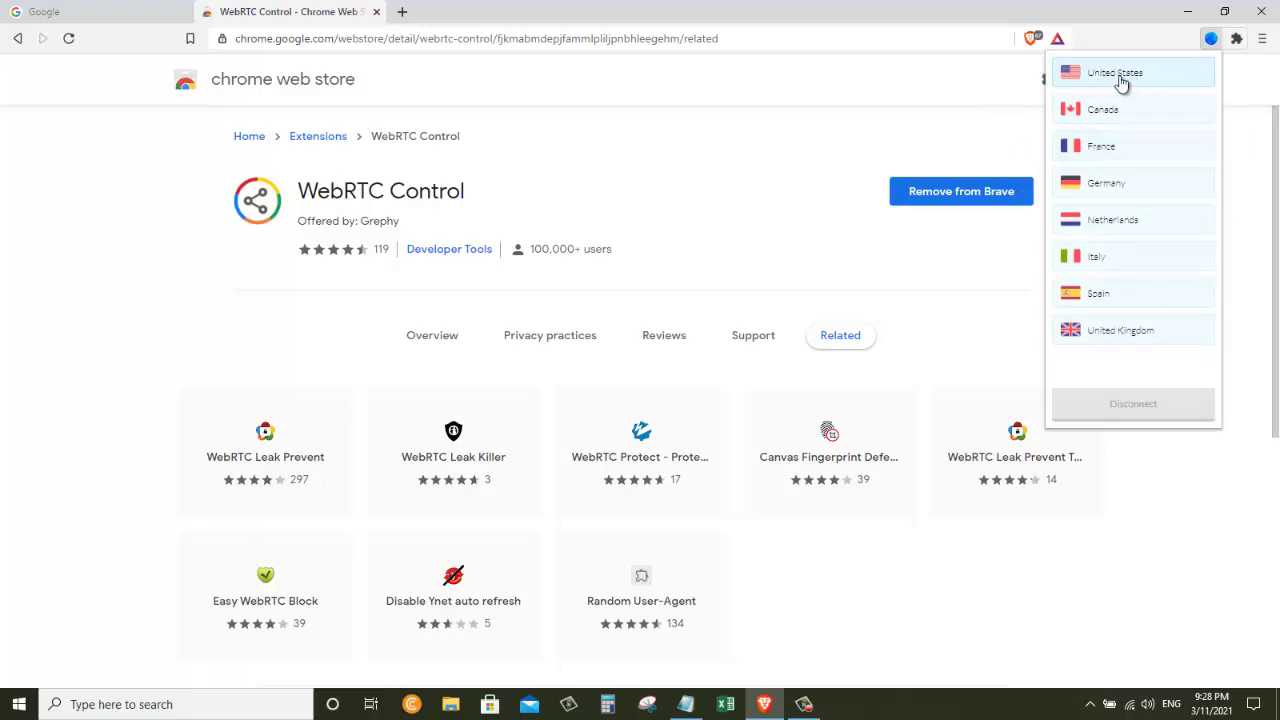
click(1121, 83)
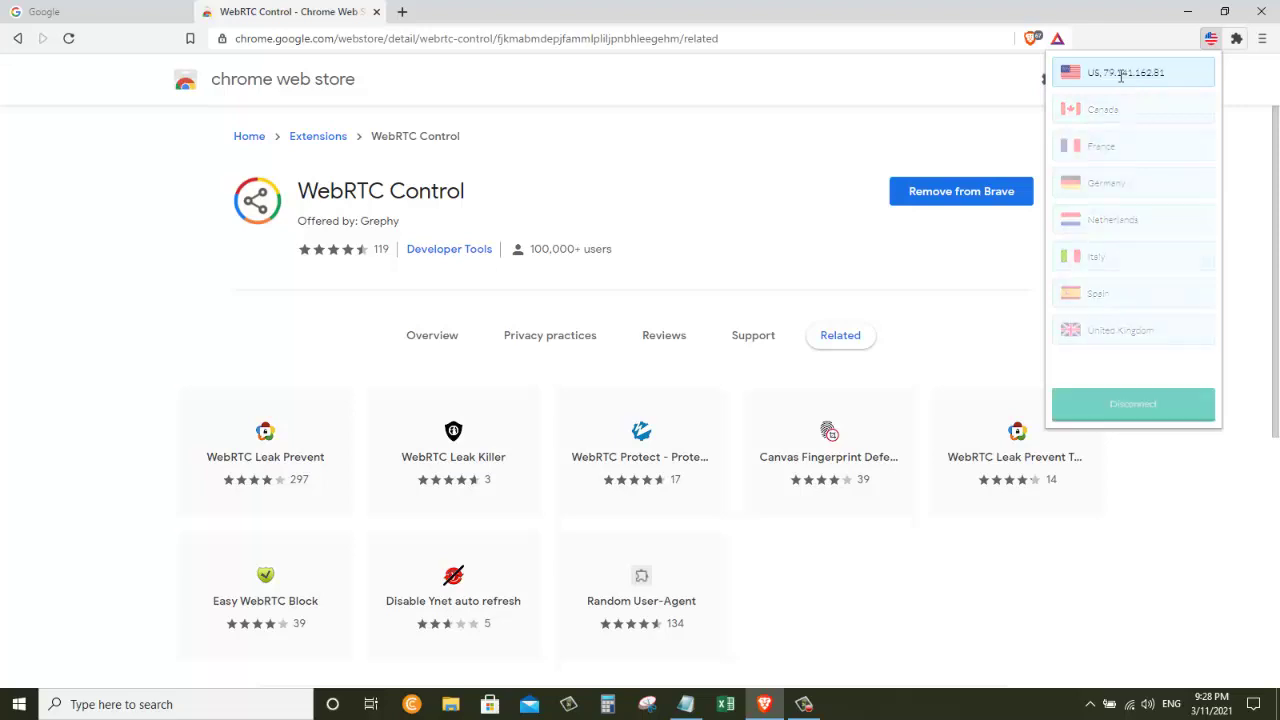
Turn off WebRTC Control's leak protection and run its WebRTC leak test
click(1236, 38)
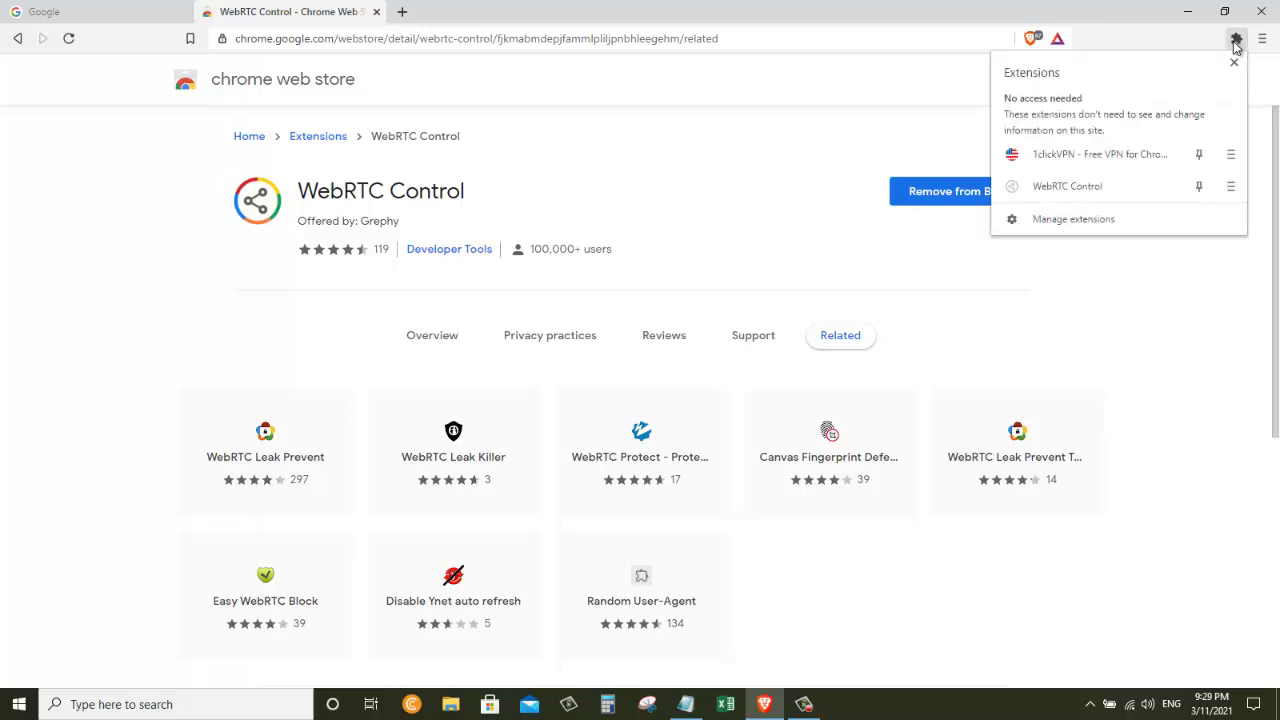
click(1014, 197)
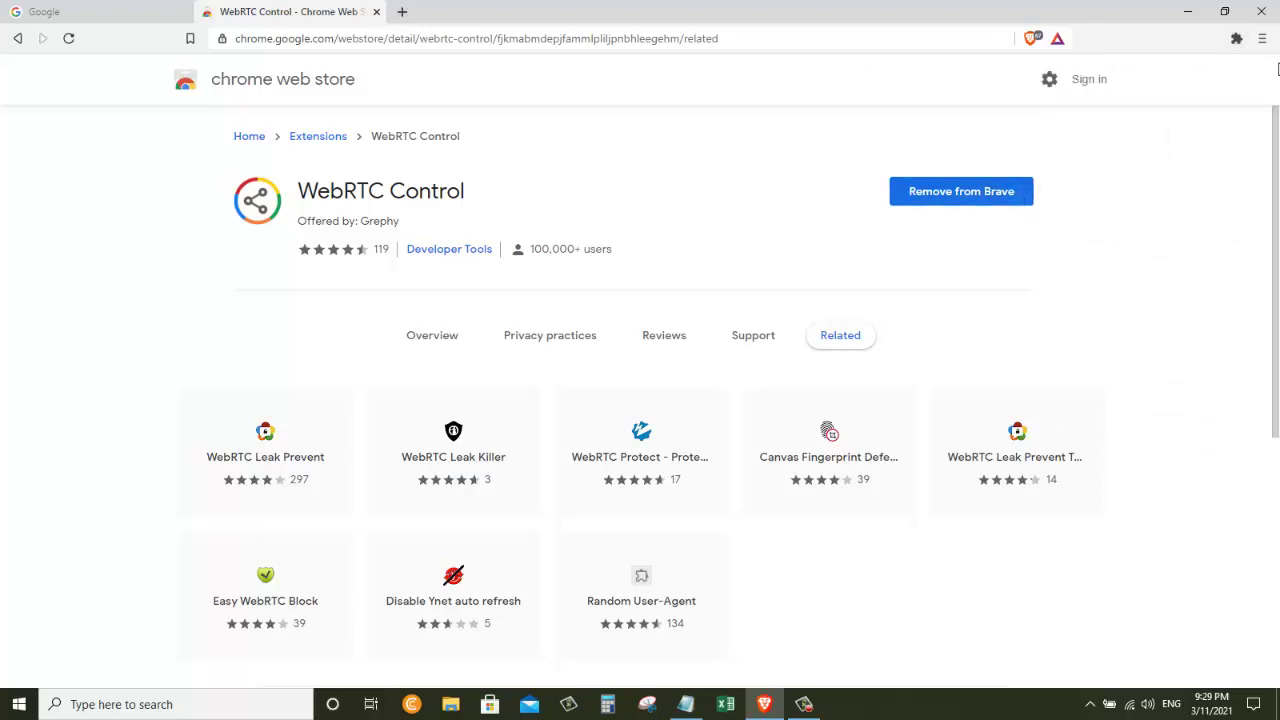
click(1236, 38)
click(1231, 187)
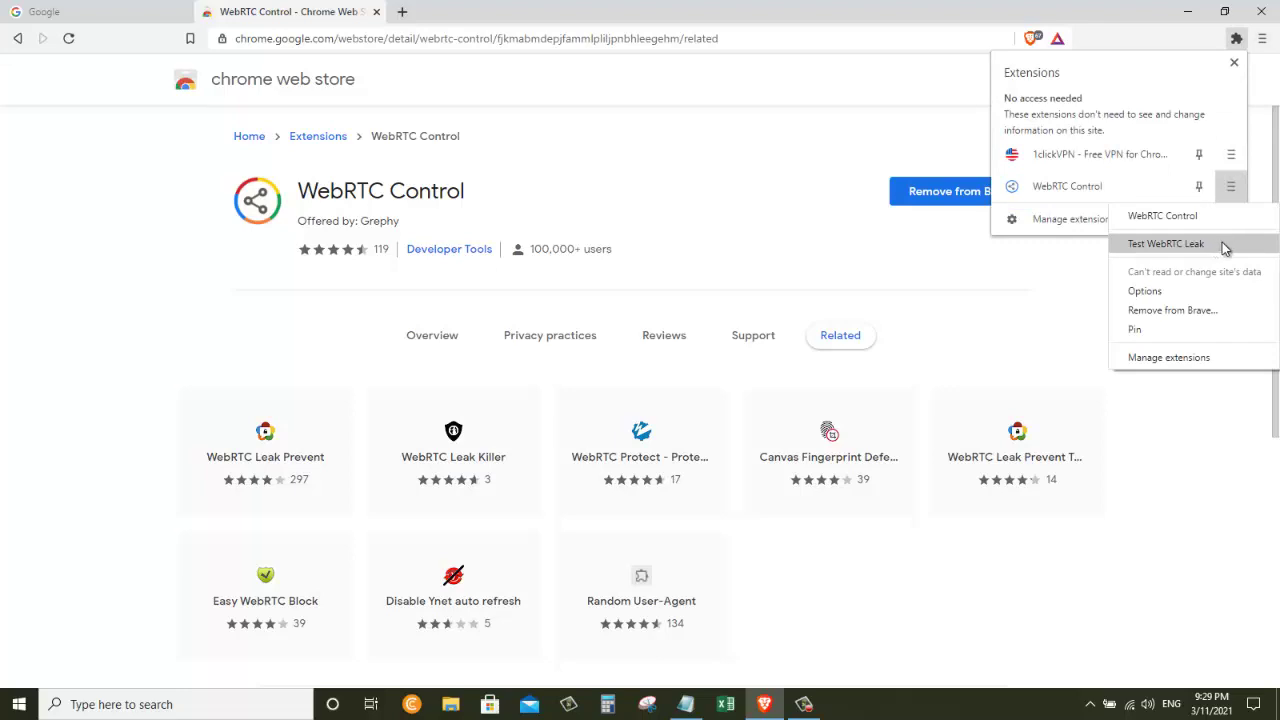
click(1222, 243)
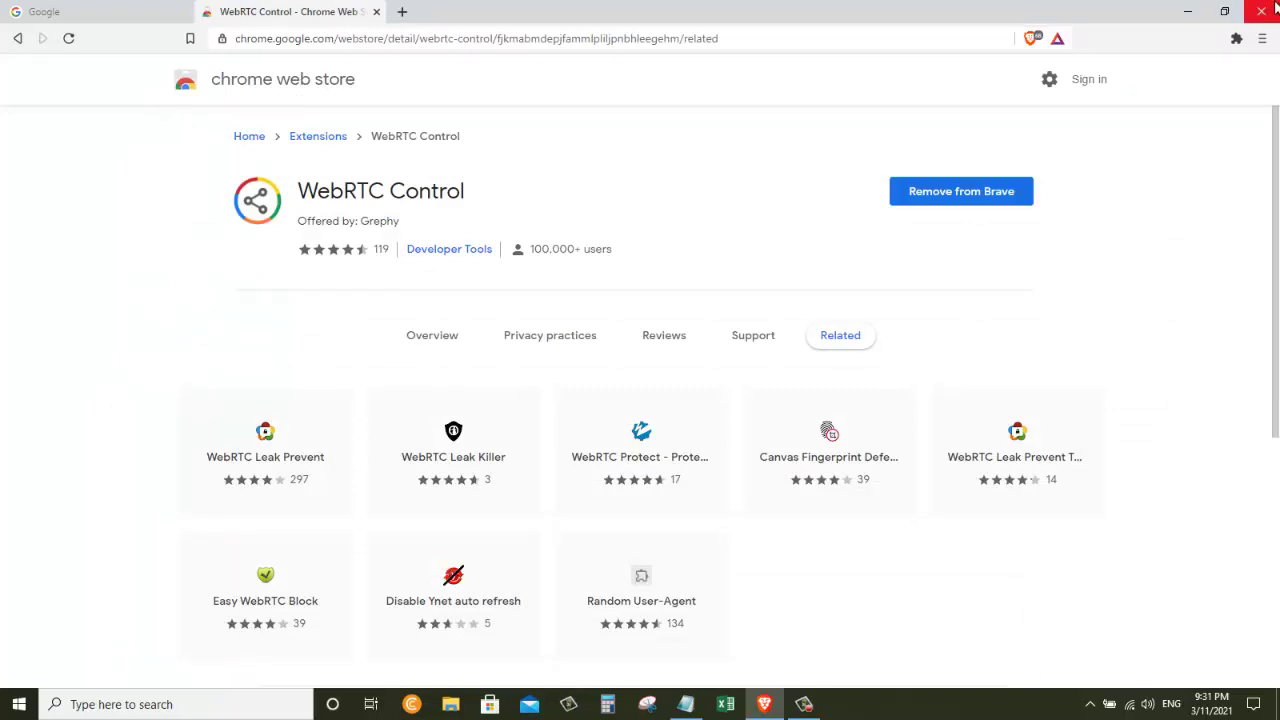
Close Brave and open the %Appdata% folder in File Explorer
click(1274, 8)
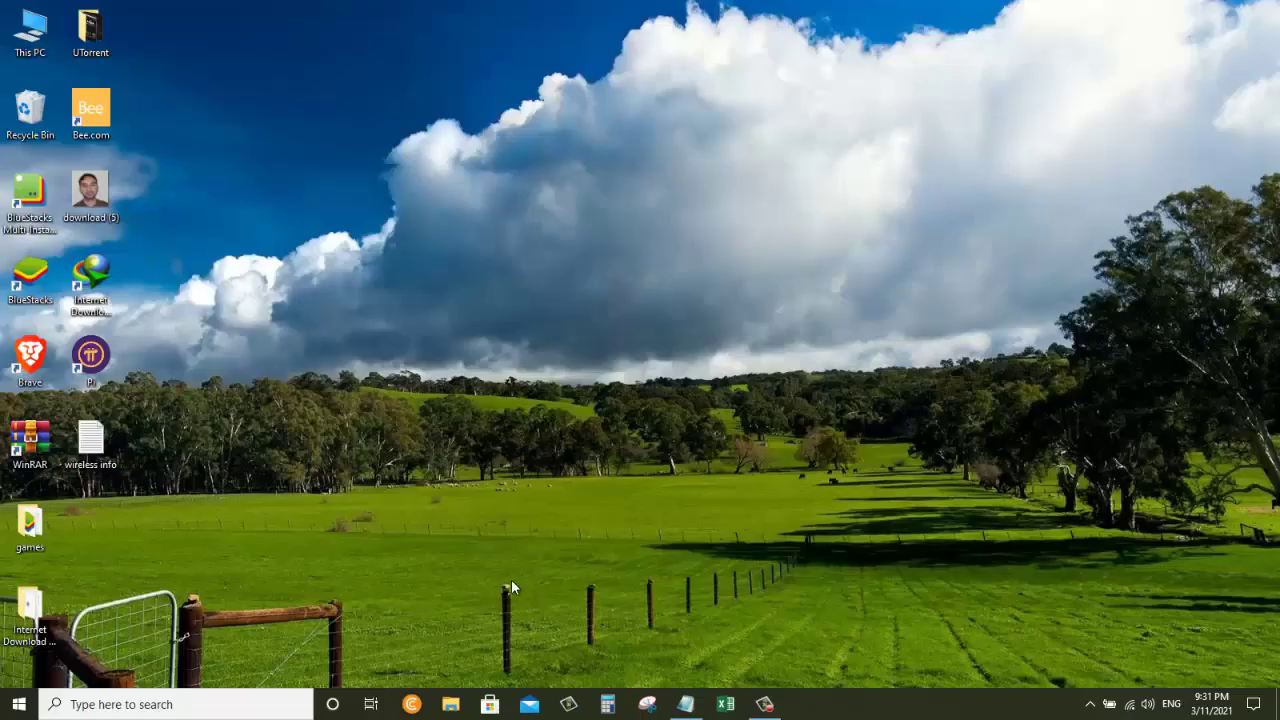
click(450, 704)
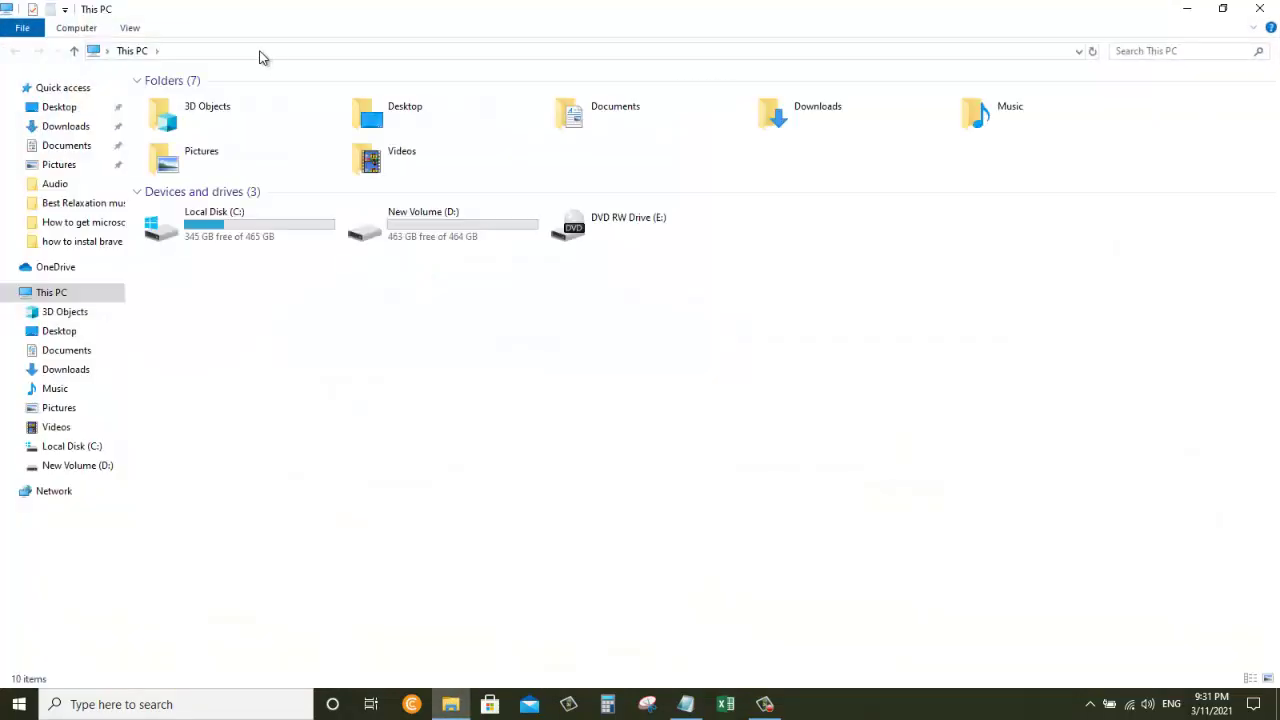
click(260, 51)
text(%)
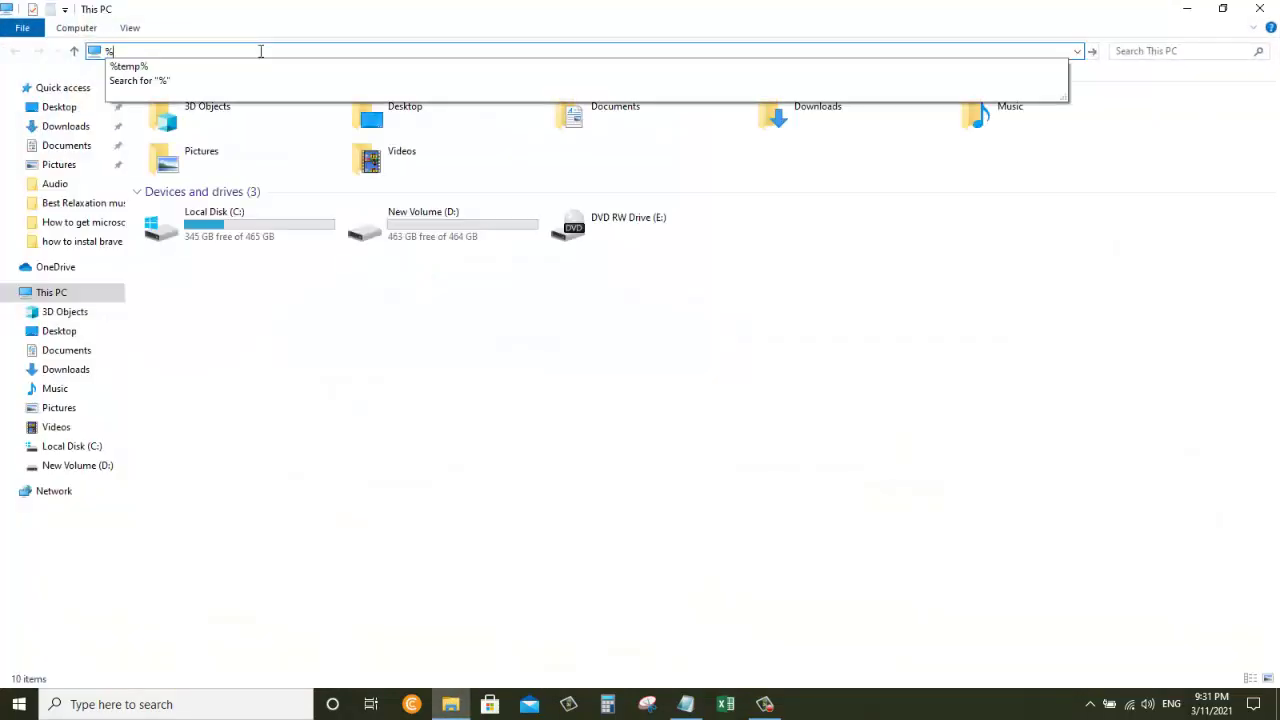
text(Ap)
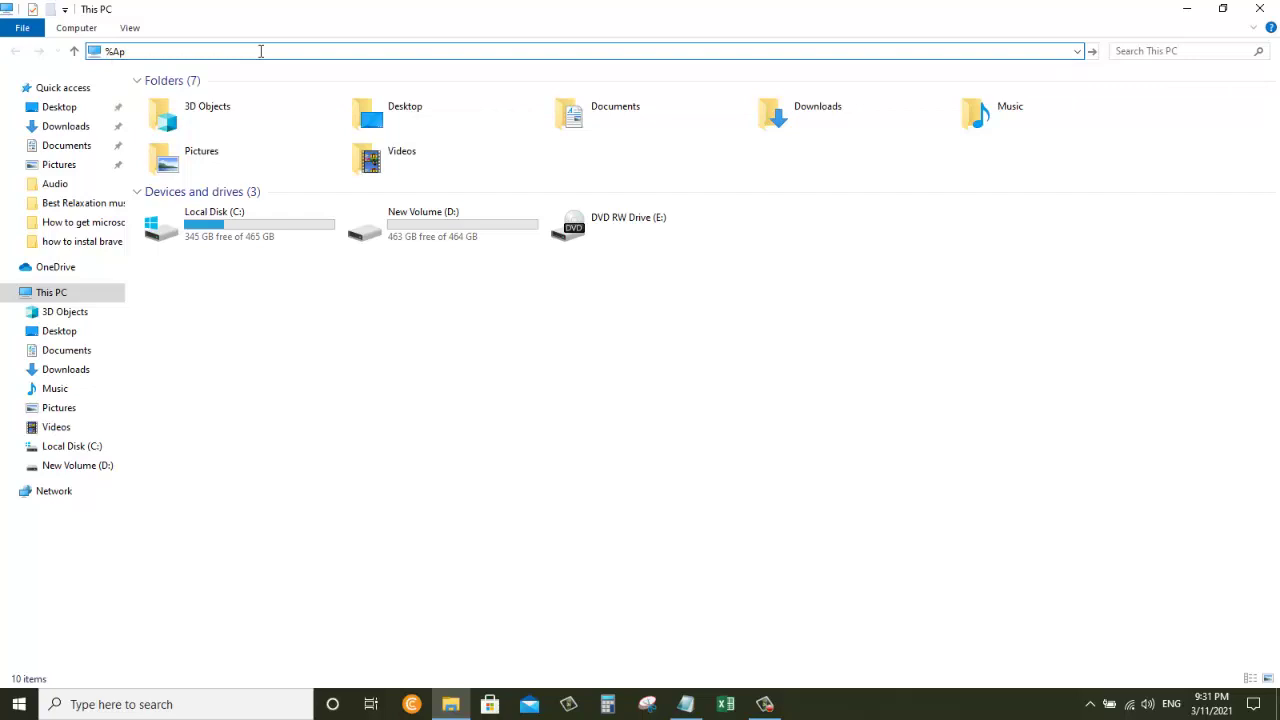
text(pdata)
text(%)
key(Return)
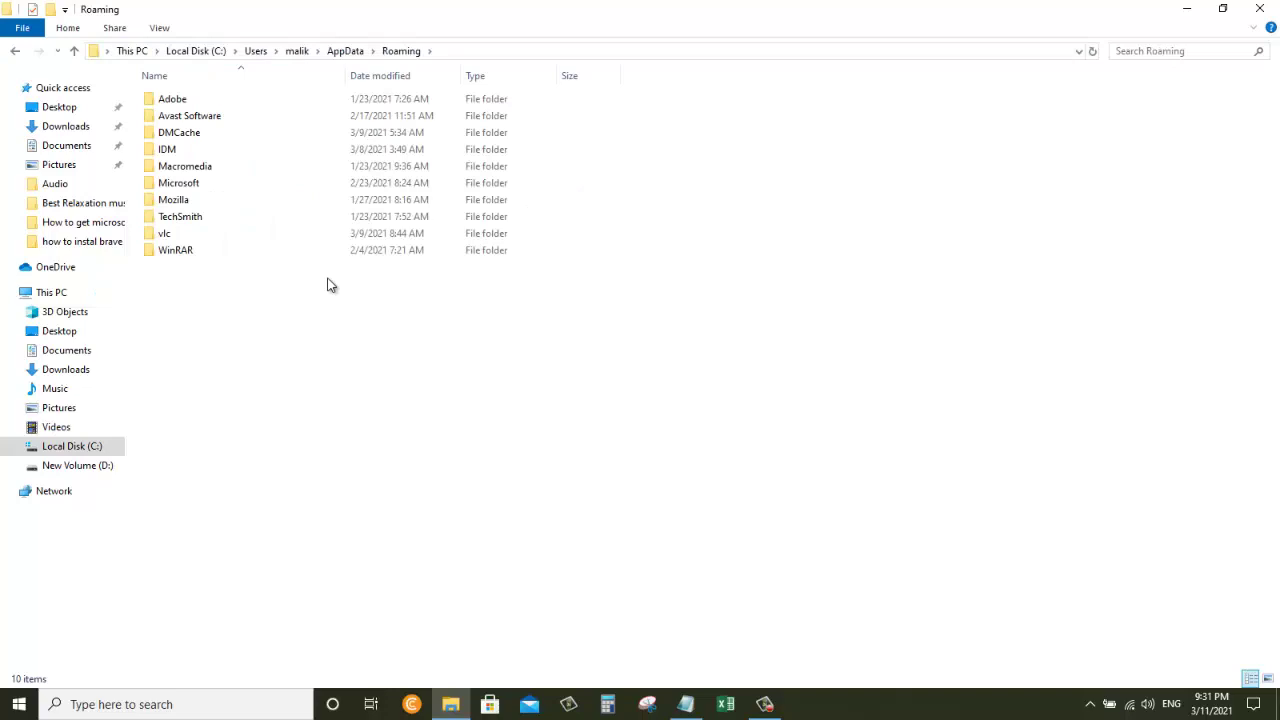
Go to Local\BraveSoftware\Brave-Browser\User Data\Default\ads_service and delete client.json
click(73, 51)
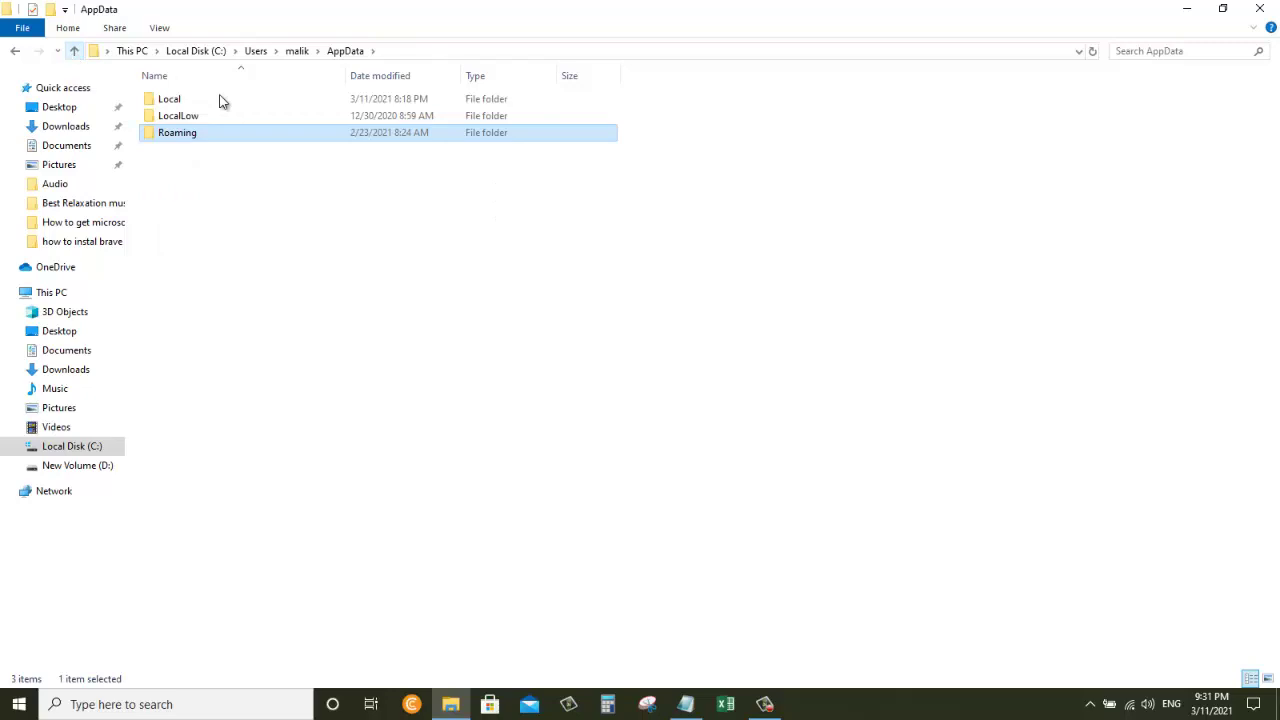
double_click(218, 100)
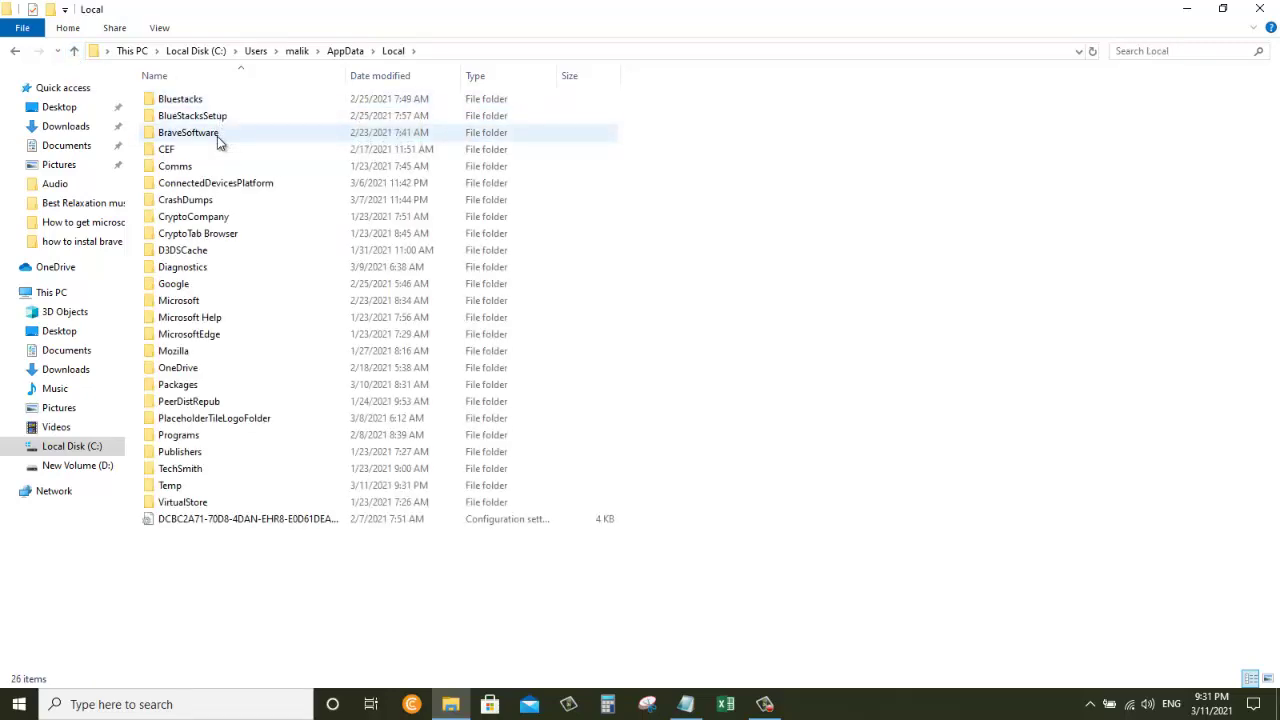
double_click(222, 141)
double_click(208, 102)
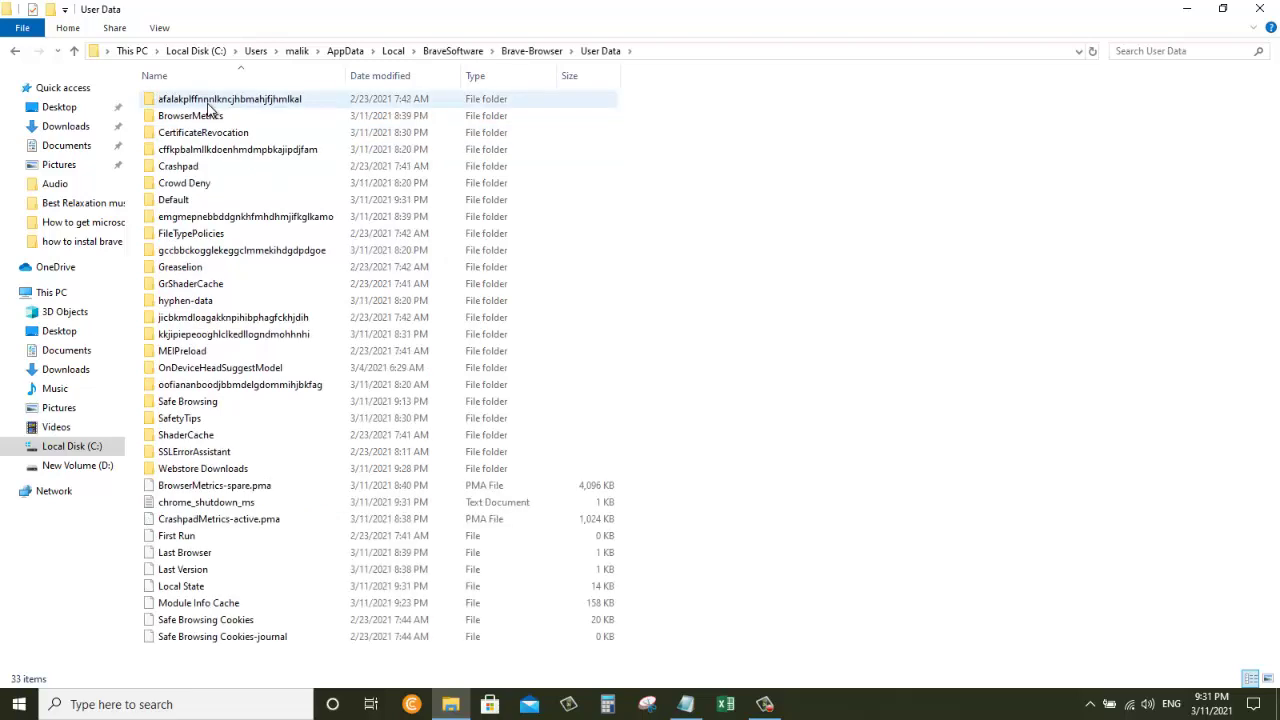
double_click(208, 203)
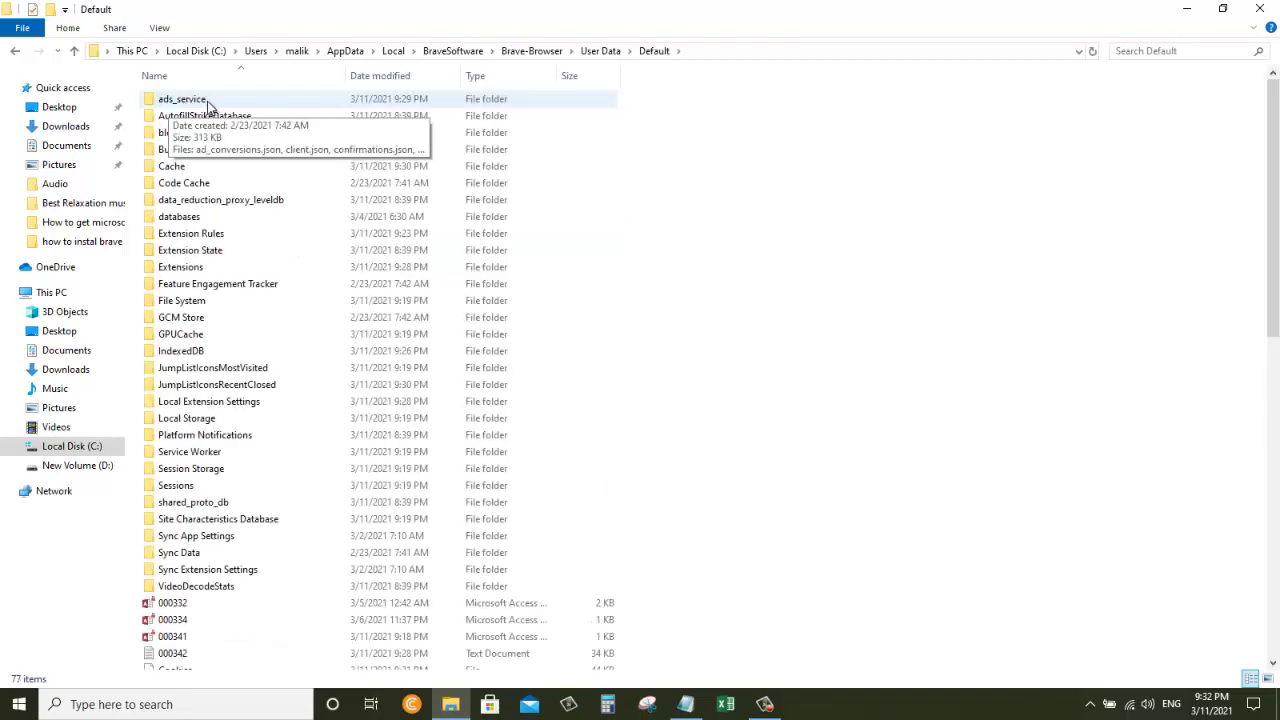
double_click(225, 101)
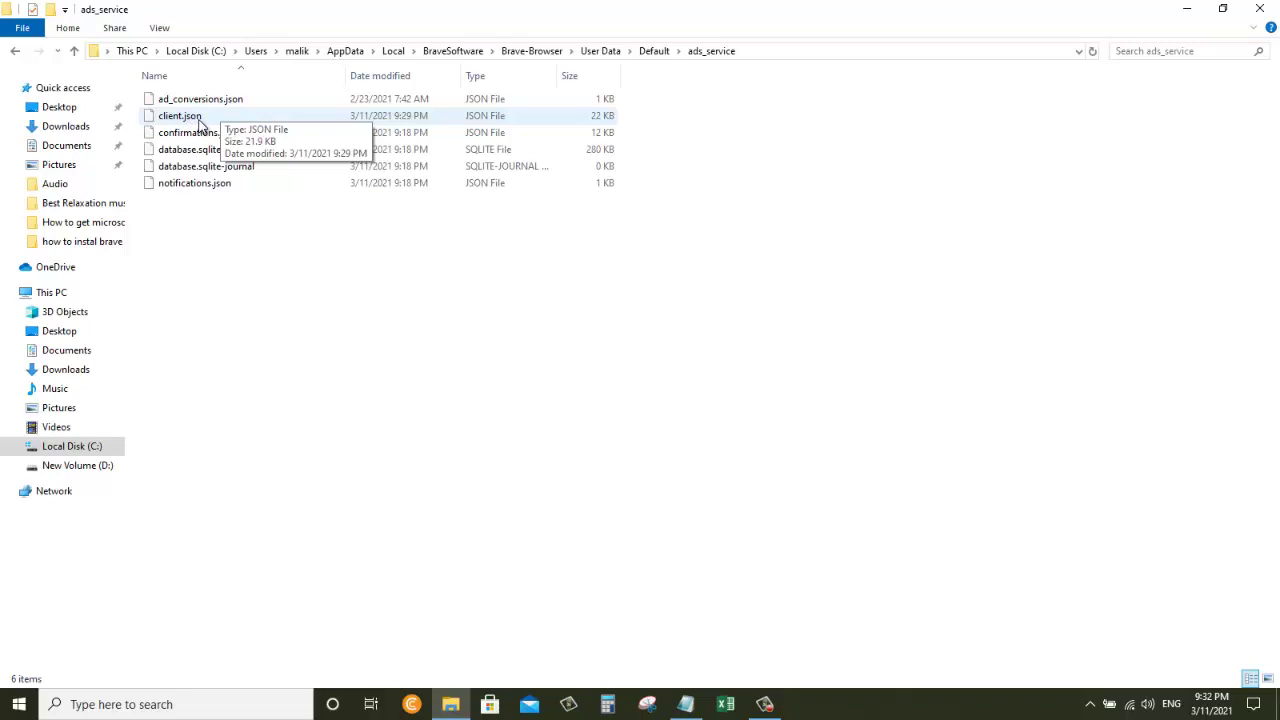
right_click(181, 119)
click(263, 363)
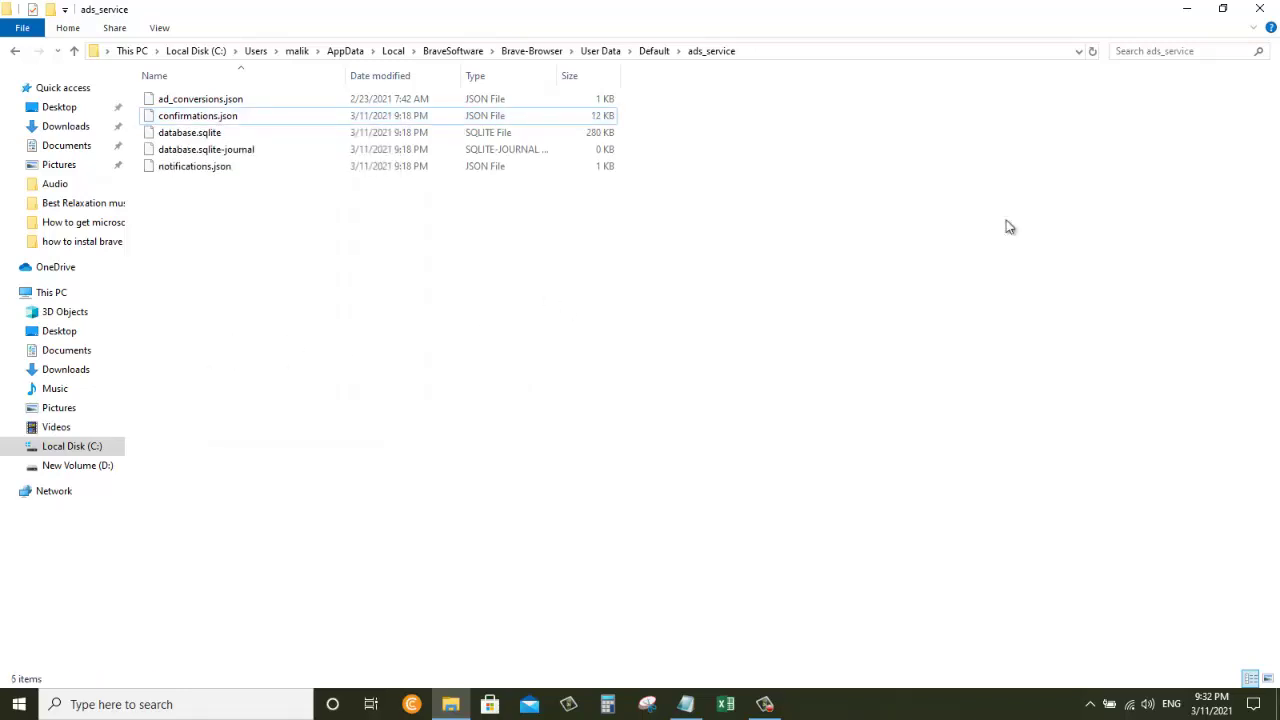
Close File Explorer and open YouTube in a new tab of the relaunched Brave
click(1260, 8)
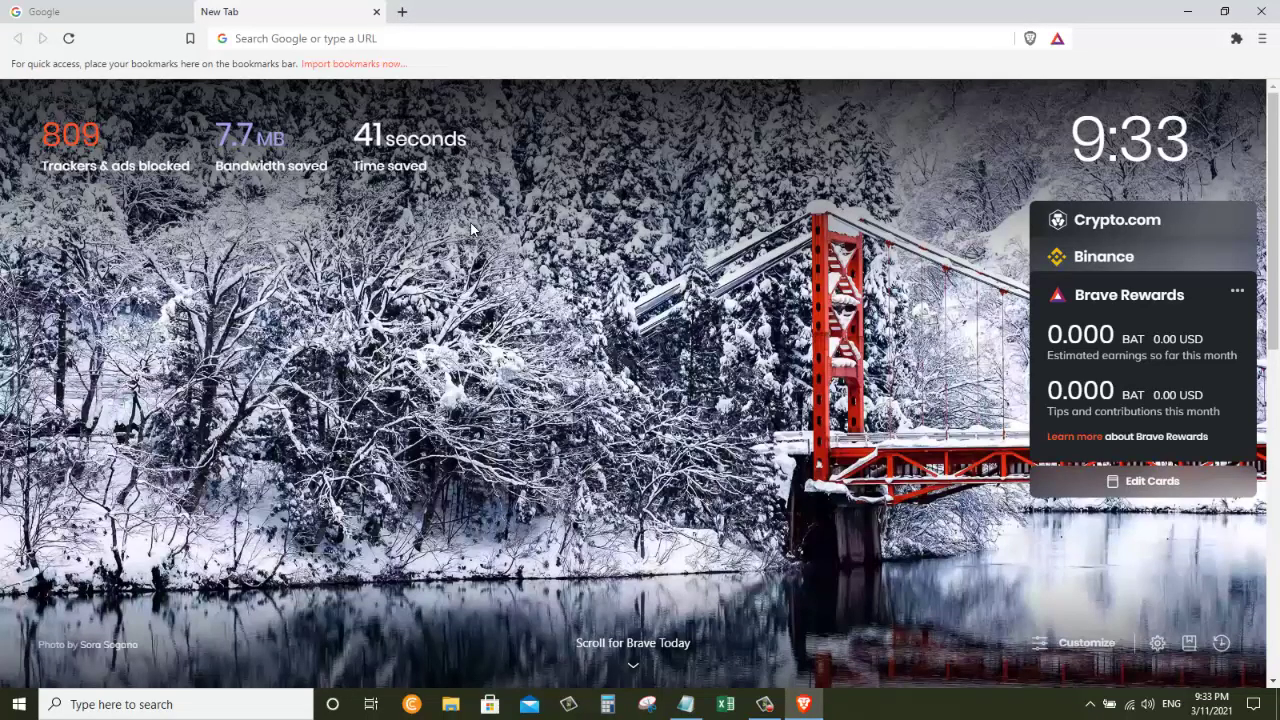
click(457, 8)
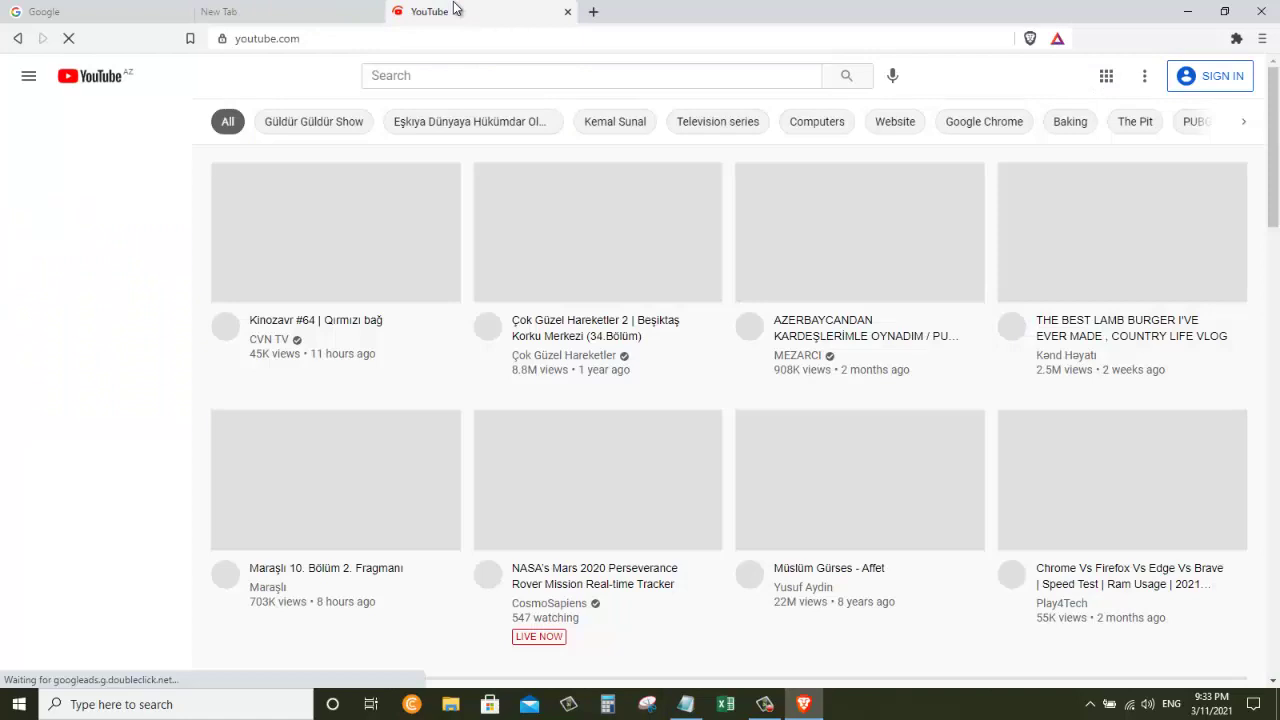